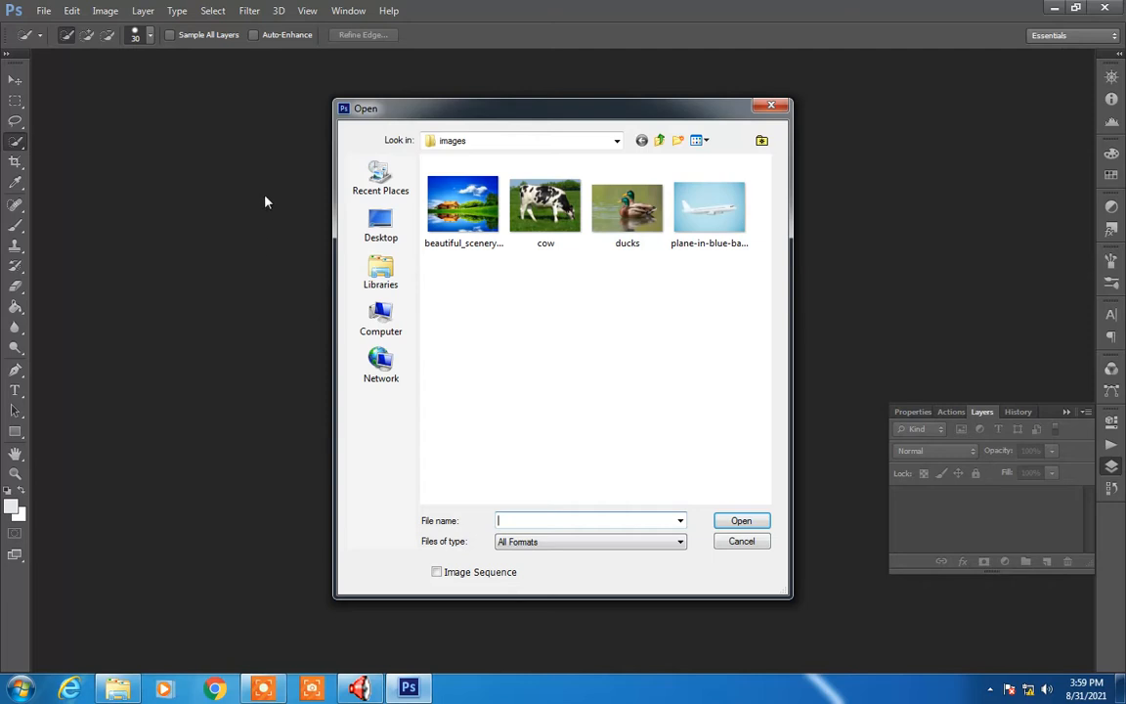
# Open the beautiful_scenery and plane-in-blue-background images from the images folder and collapse the Layers panel
pyautogui.doubleClick(459, 210)
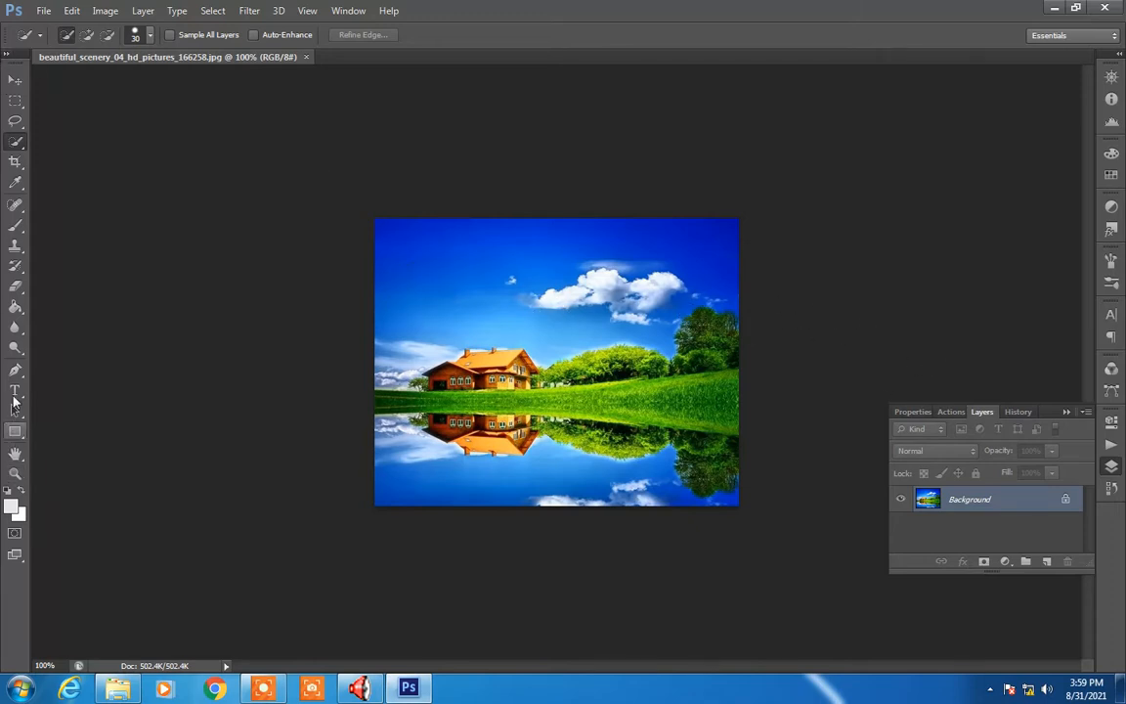
pyautogui.click(43, 13)
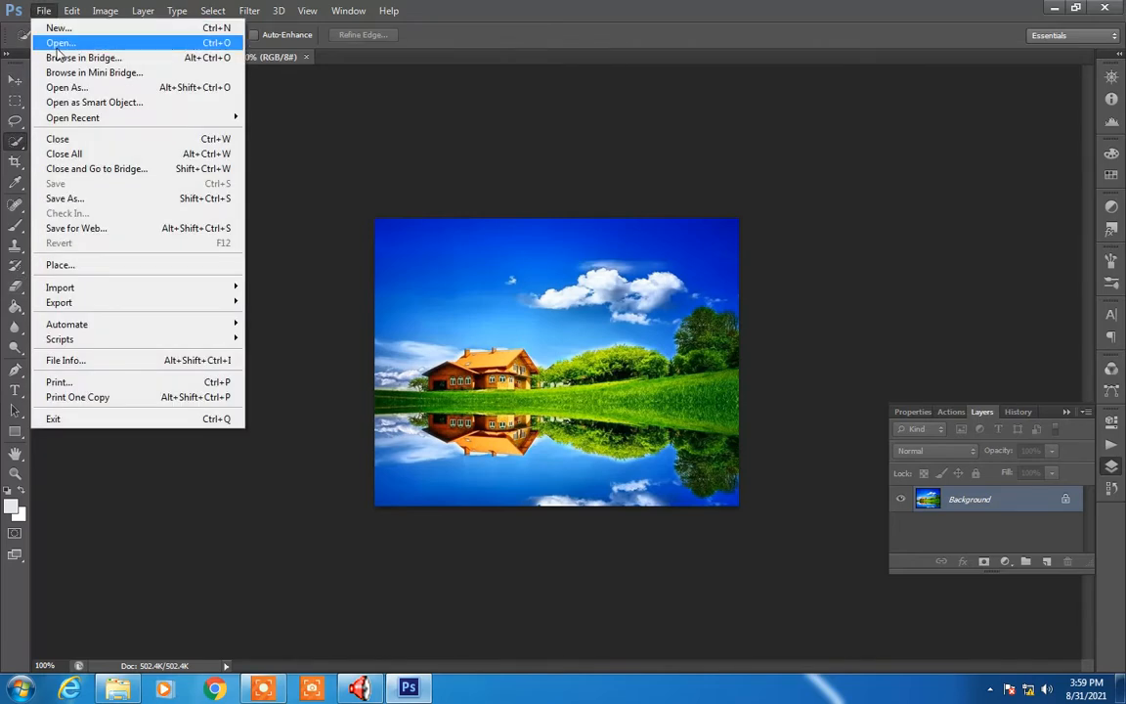
pyautogui.click(56, 45)
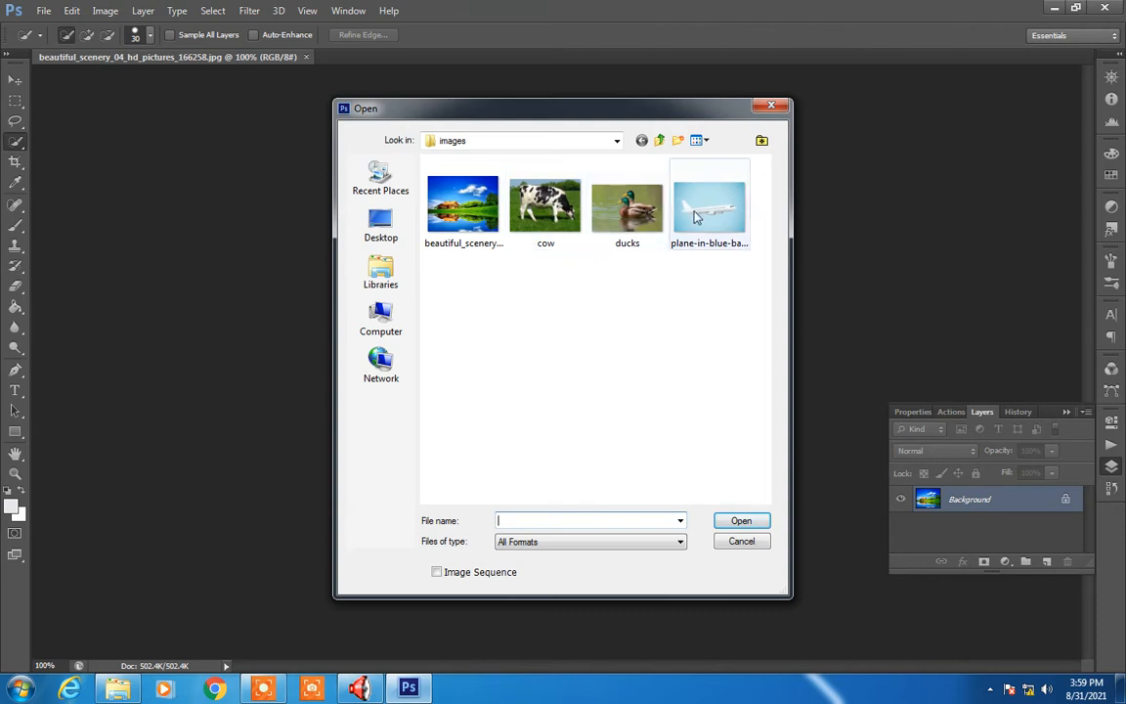
pyautogui.click(696, 215)
pyautogui.doubleClick(696, 215)
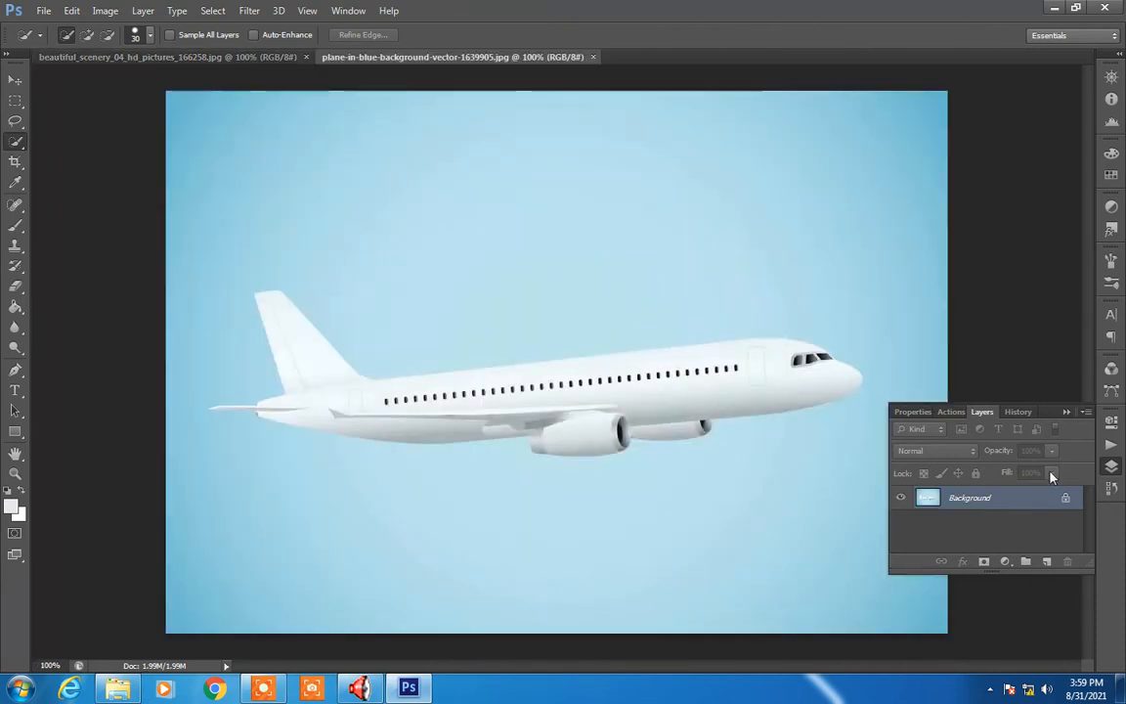
pyautogui.click(1065, 412)
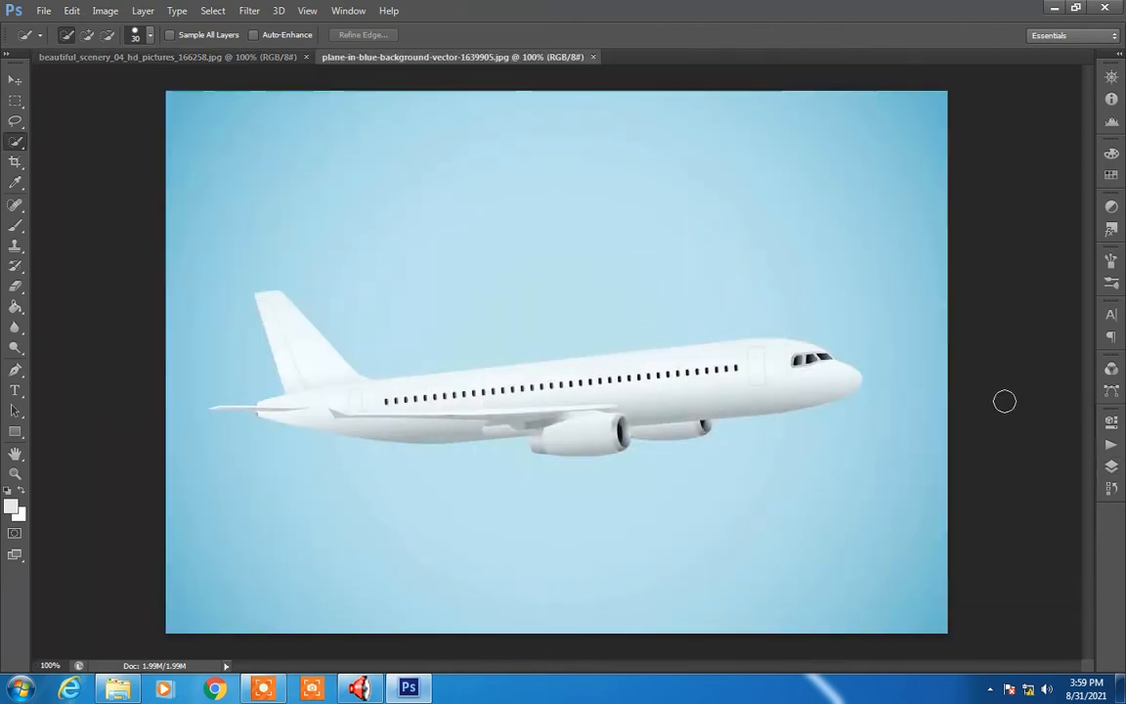
# Select the entire blue background around the plane with the Magic Wand tool, adding the corner areas to the selection
pyautogui.rightClick(7, 143)
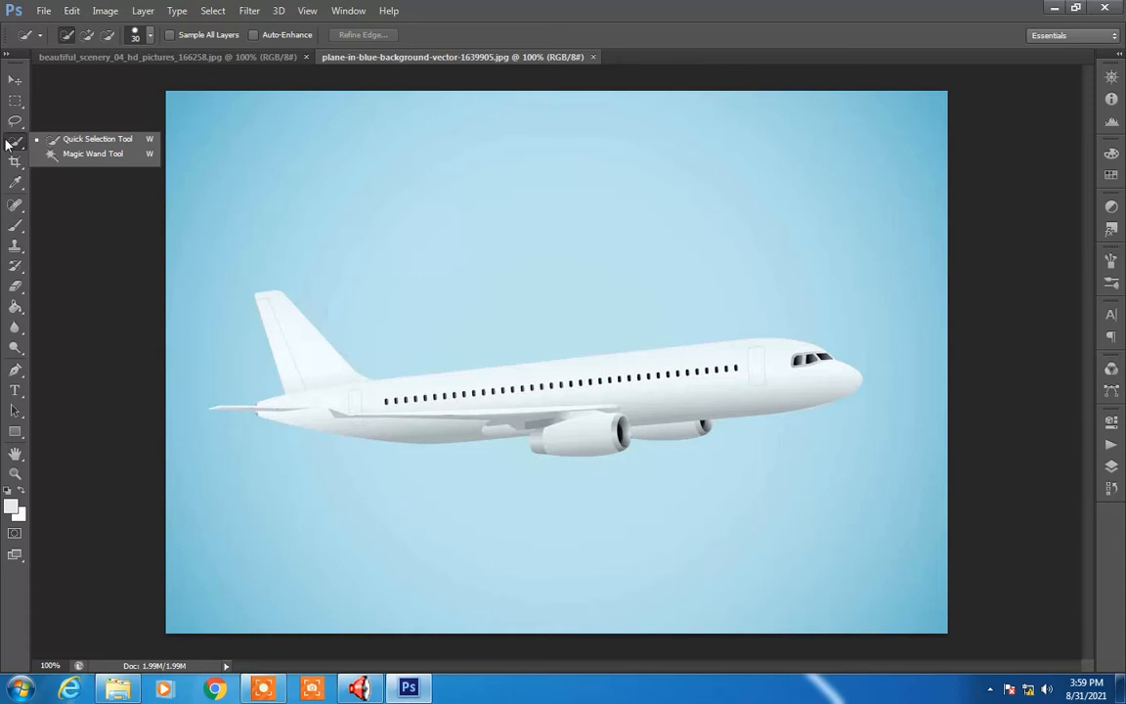
pyautogui.click(108, 163)
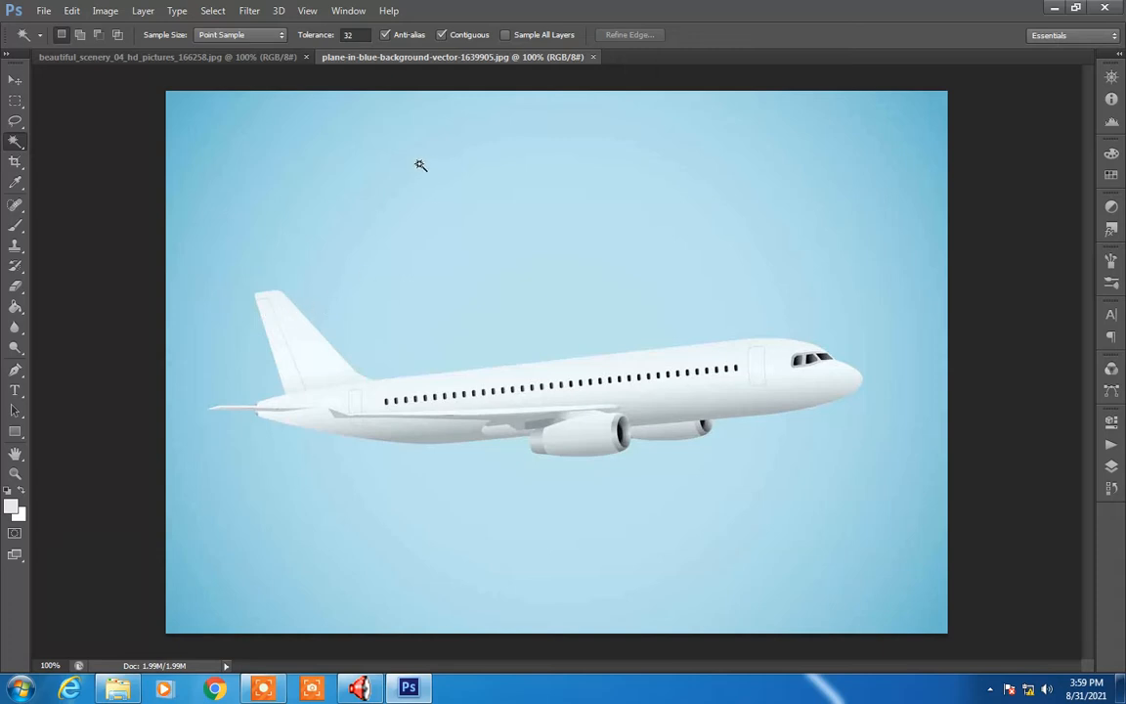
pyautogui.click(365, 186)
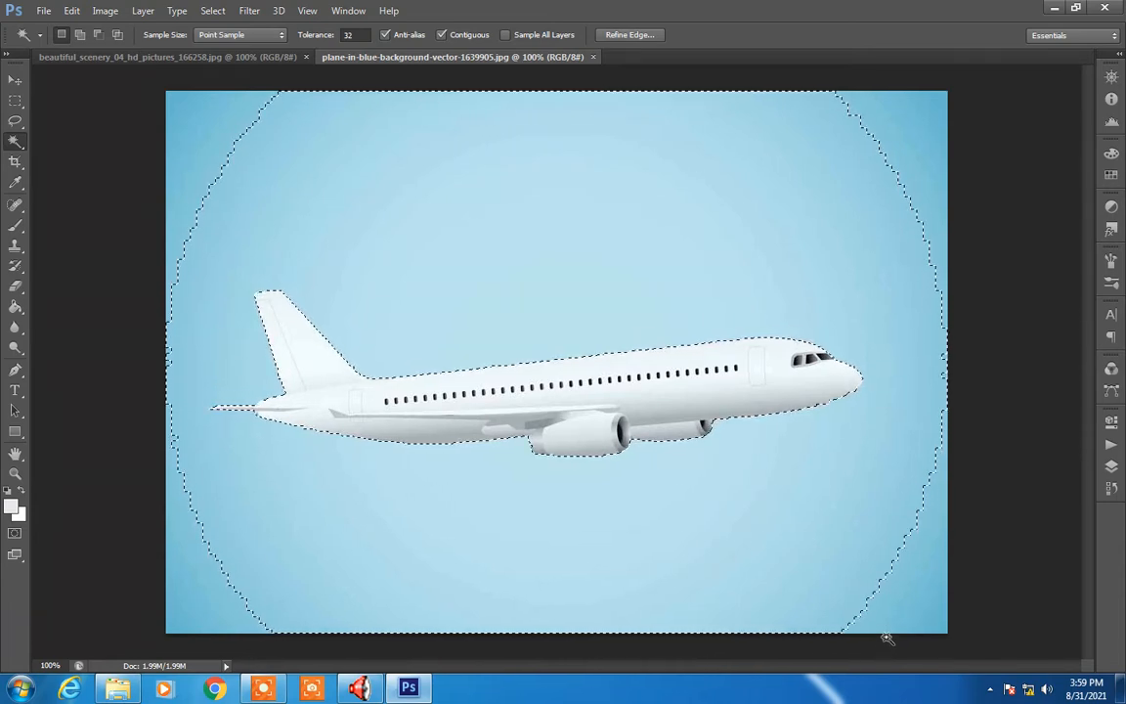
pyautogui.press('shift')
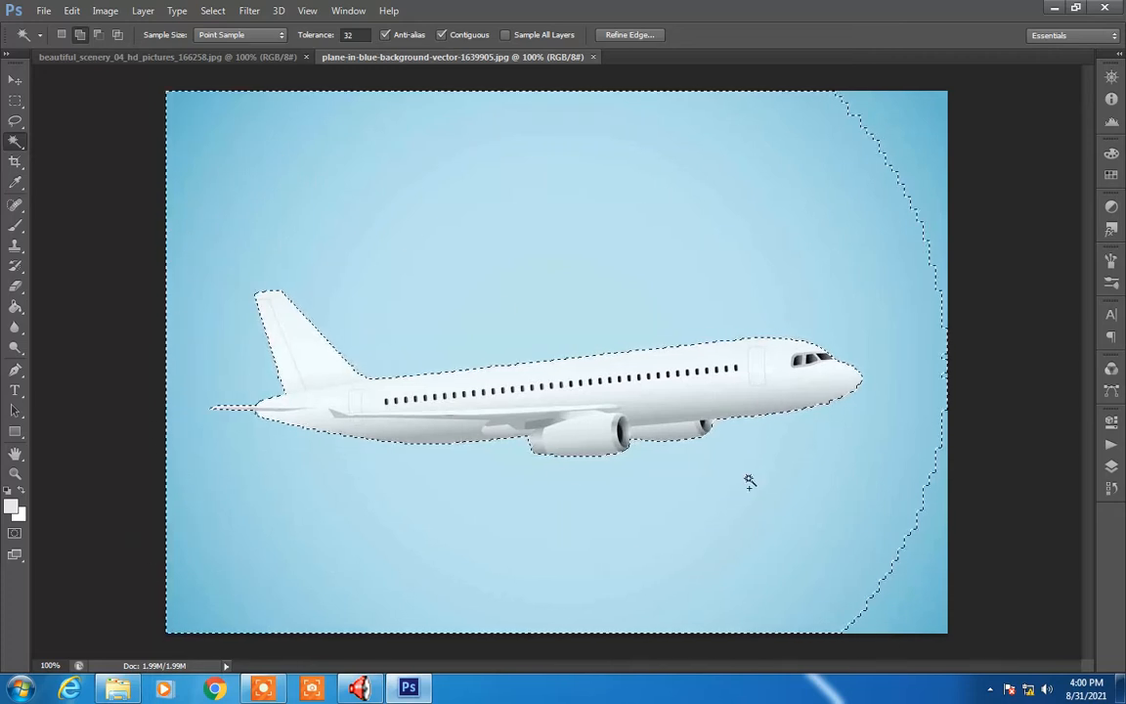
pyautogui.keyDown('shift'); pyautogui.click(918, 167); pyautogui.keyUp('shift')
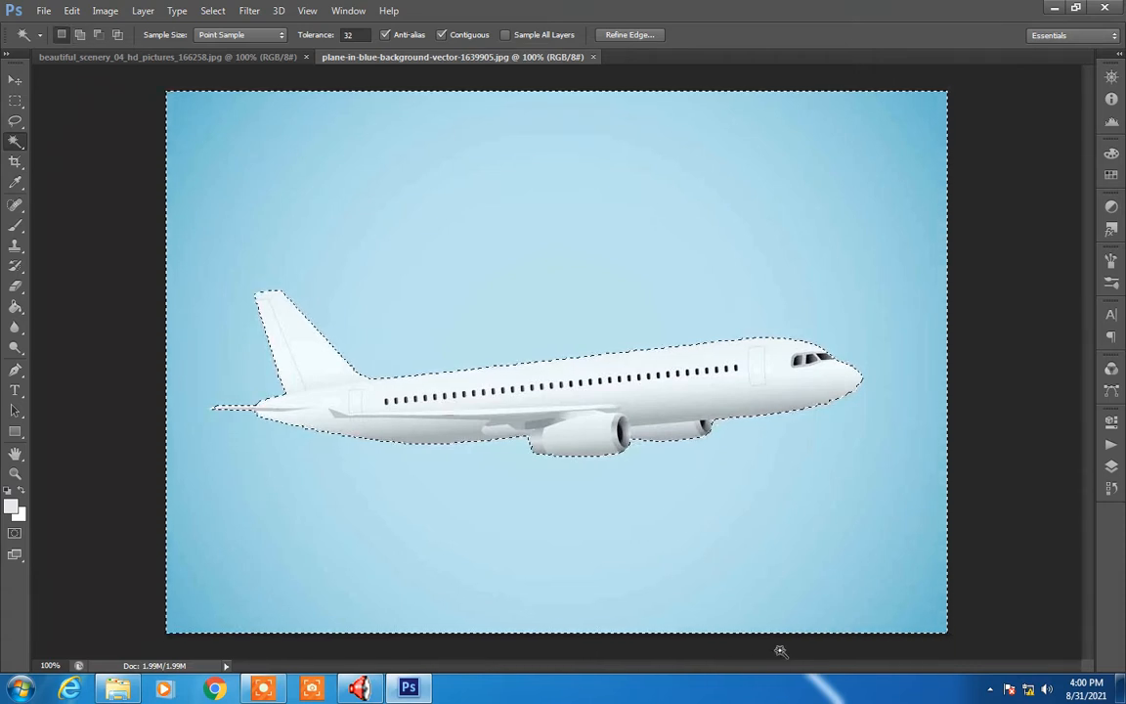
# Invert the selection so it covers the plane instead of the blue background
pyautogui.hotkey('ctrl', 'shift', 'i')
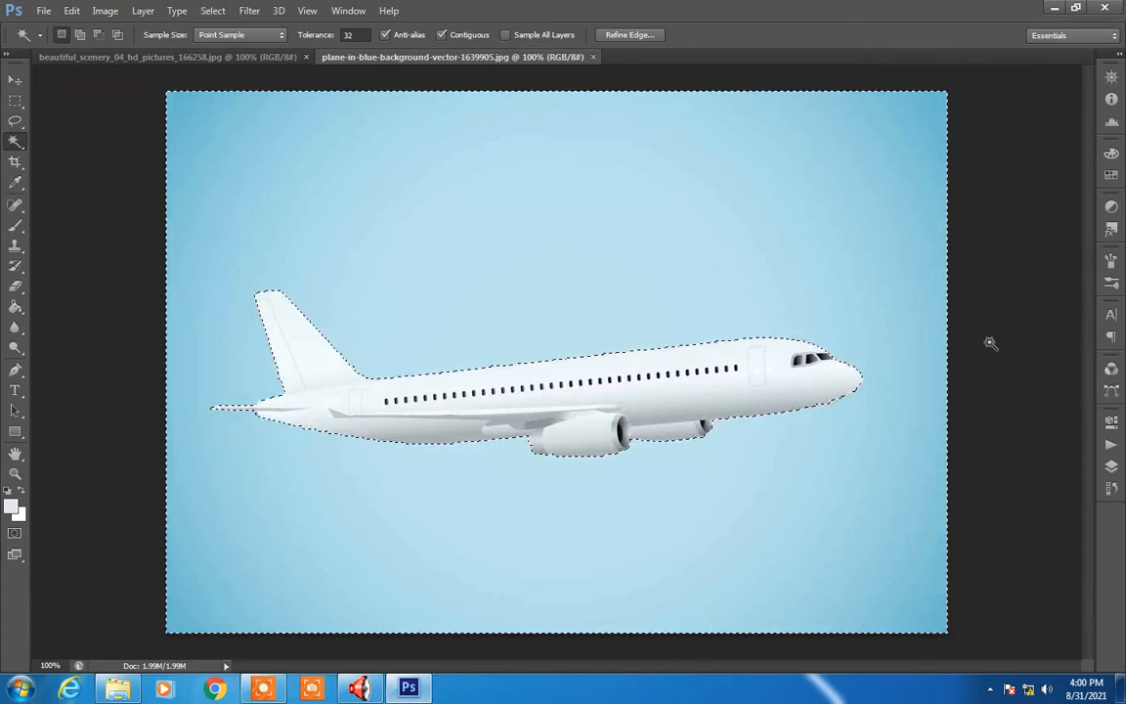
pyautogui.rightClick(627, 386)
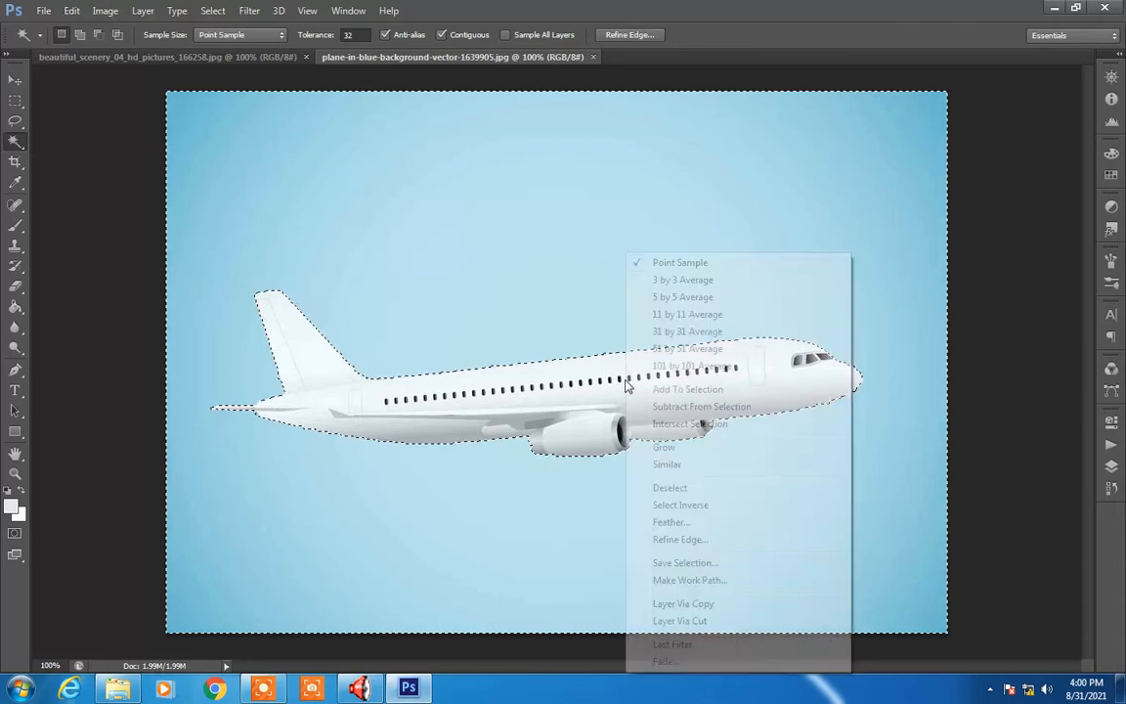
pyautogui.click(448, 376)
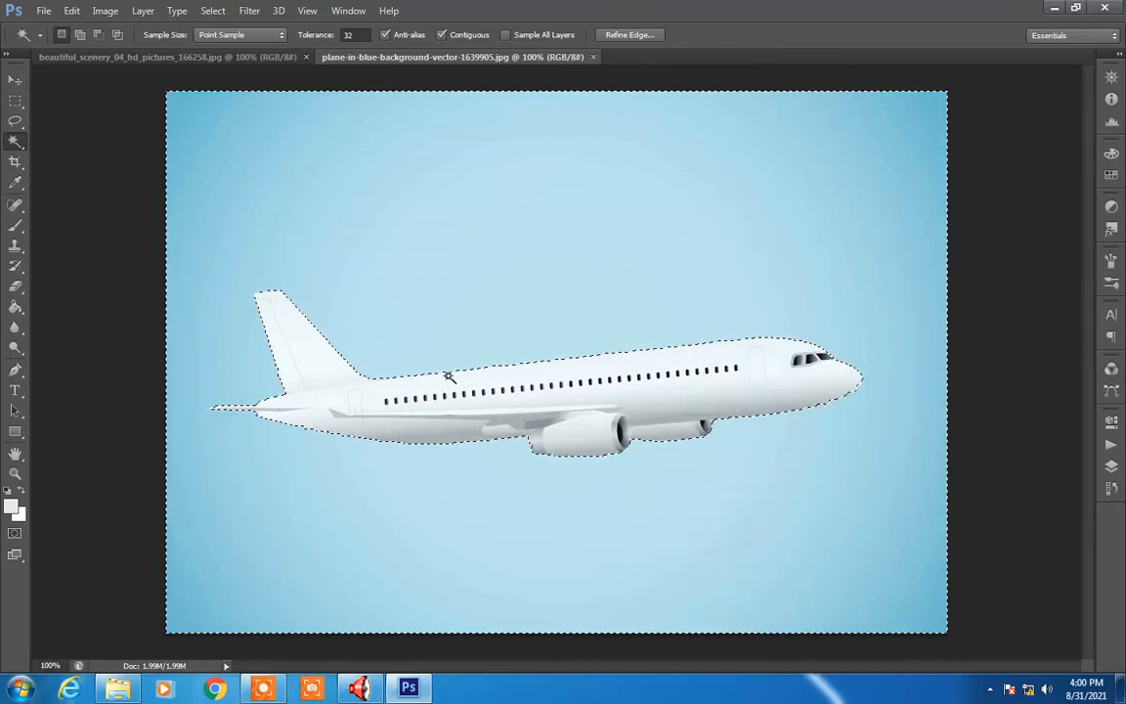
pyautogui.rightClick(511, 414)
pyautogui.click(19, 79)
pyautogui.click(18, 81)
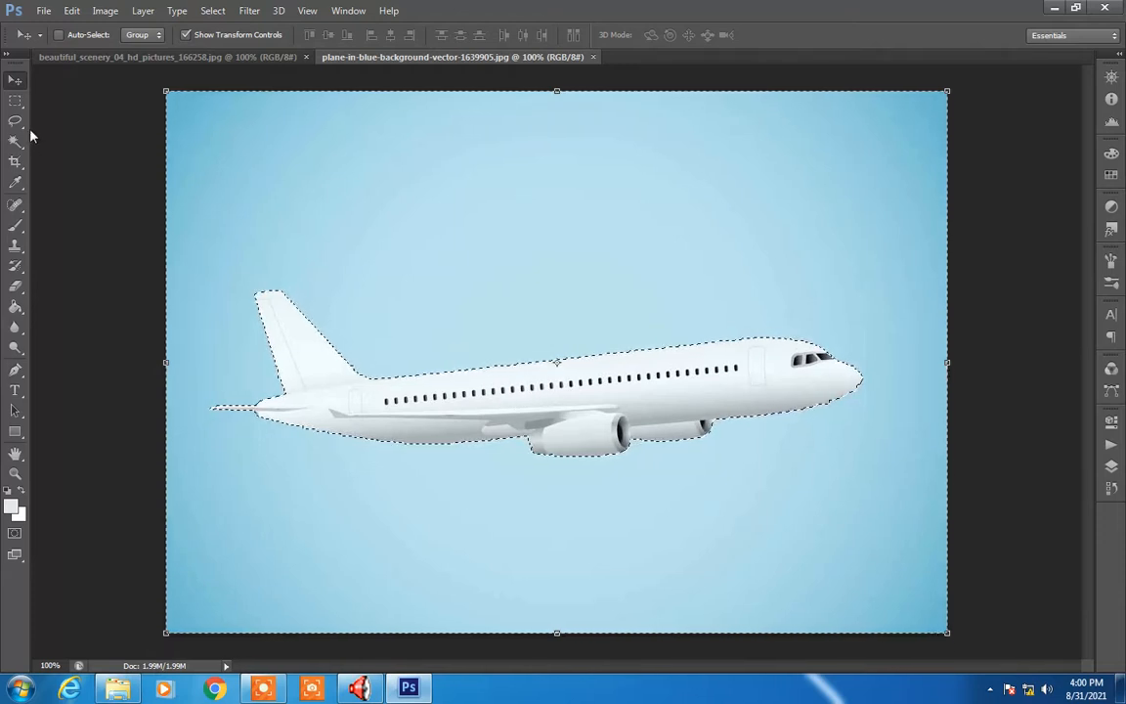
pyautogui.click(15, 101)
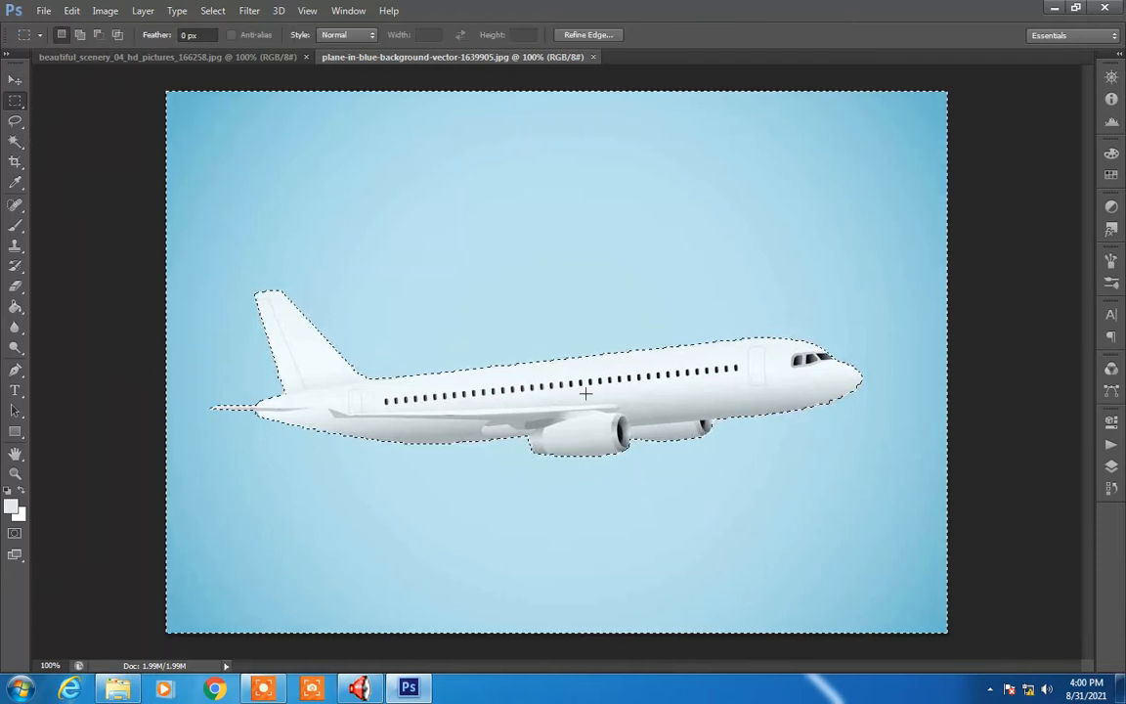
pyautogui.rightClick(585, 393)
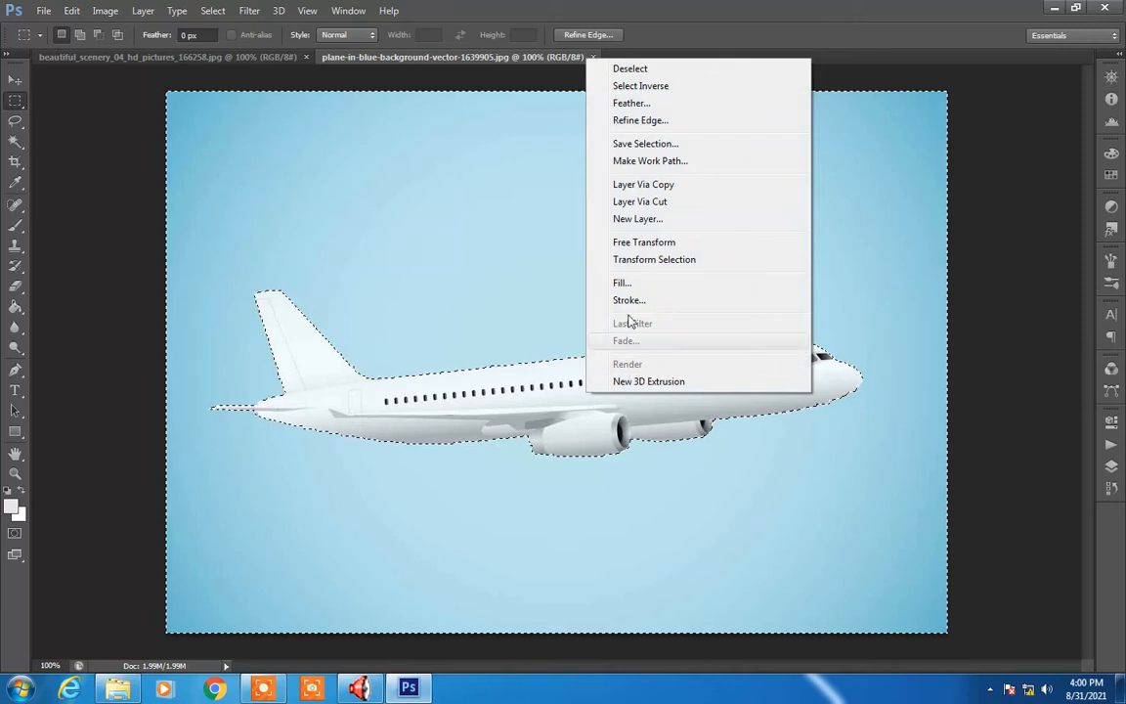
pyautogui.click(640, 86)
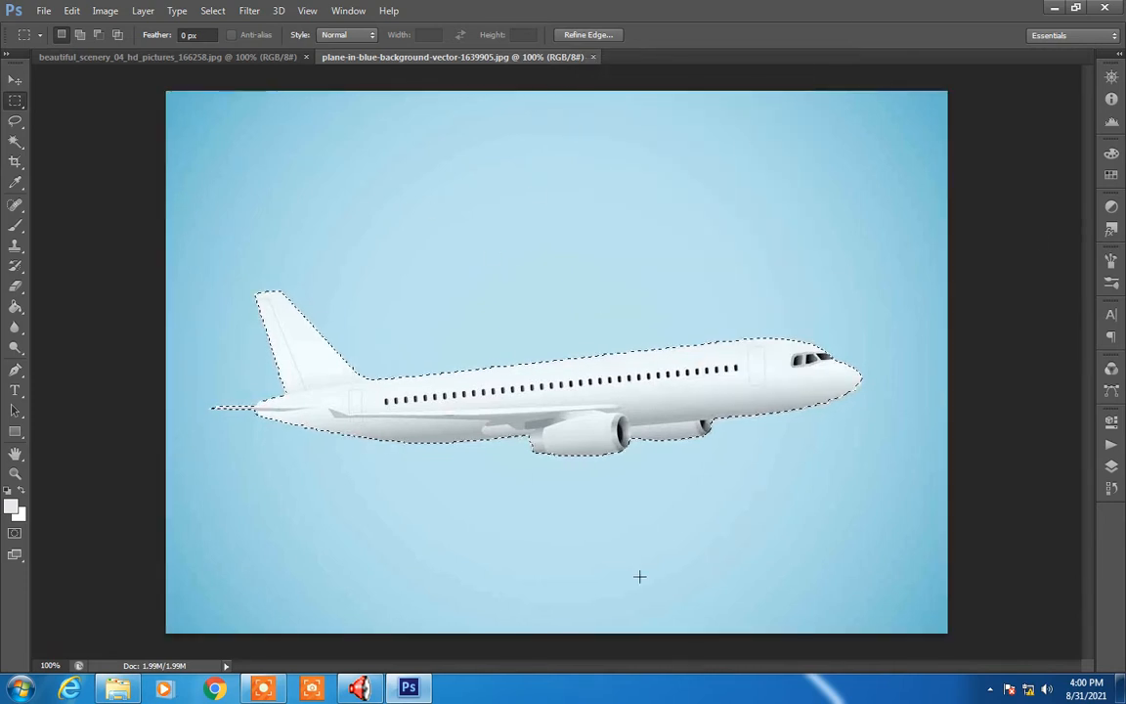
# Move the selected plane into the scenery's upper-left sky and transform it to about 17% width, 20% height and -11° rotation
pyautogui.click(15, 81)
pyautogui.moveTo(446, 360); pyautogui.dragTo(500, 304)
pyautogui.click(250, 356)
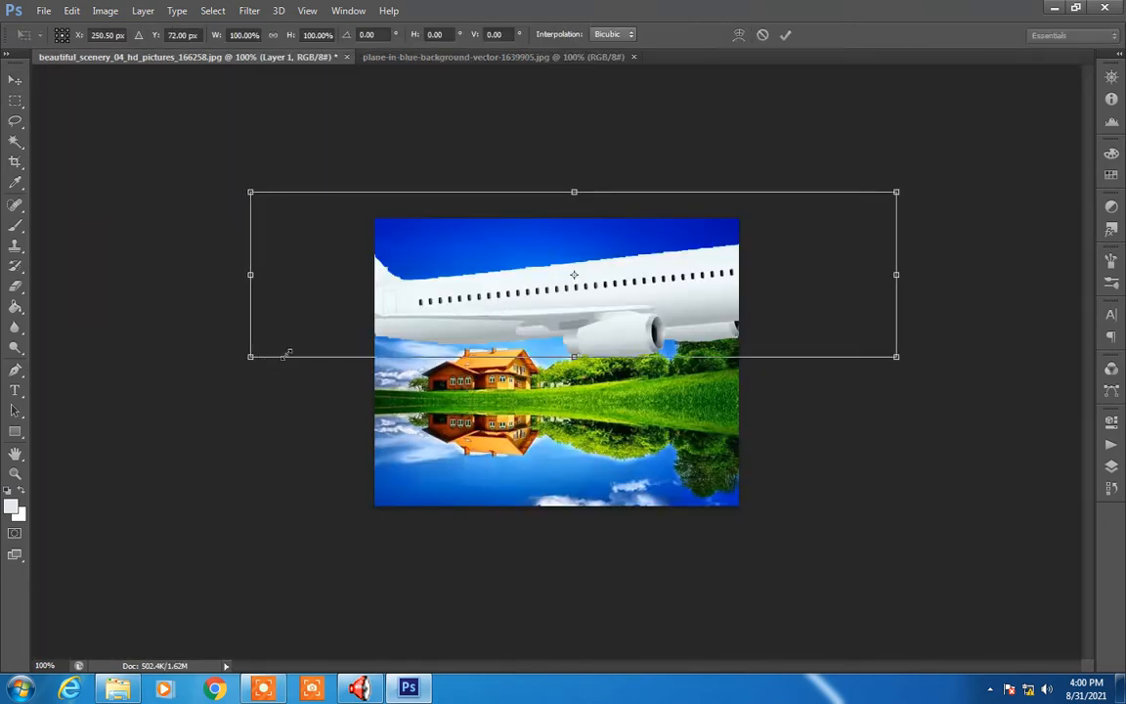
pyautogui.moveTo(286, 354); pyautogui.dragTo(408, 317)
pyautogui.moveTo(495, 321); pyautogui.dragTo(496, 286)
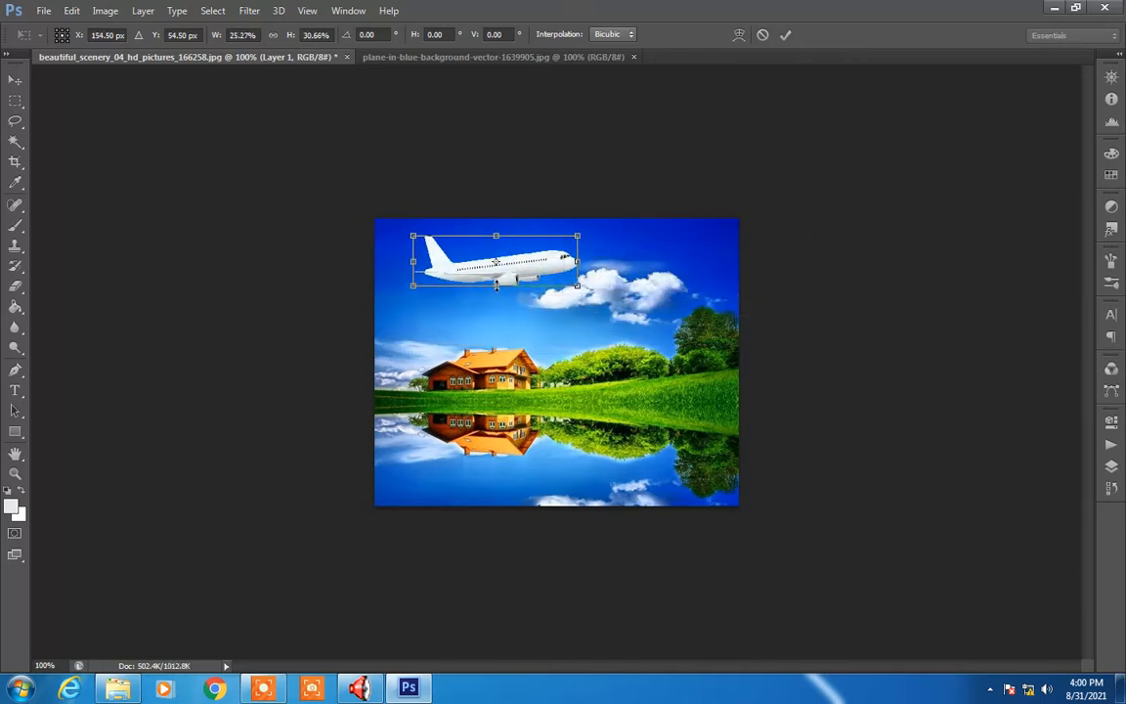
pyautogui.moveTo(580, 235); pyautogui.dragTo(496, 259)
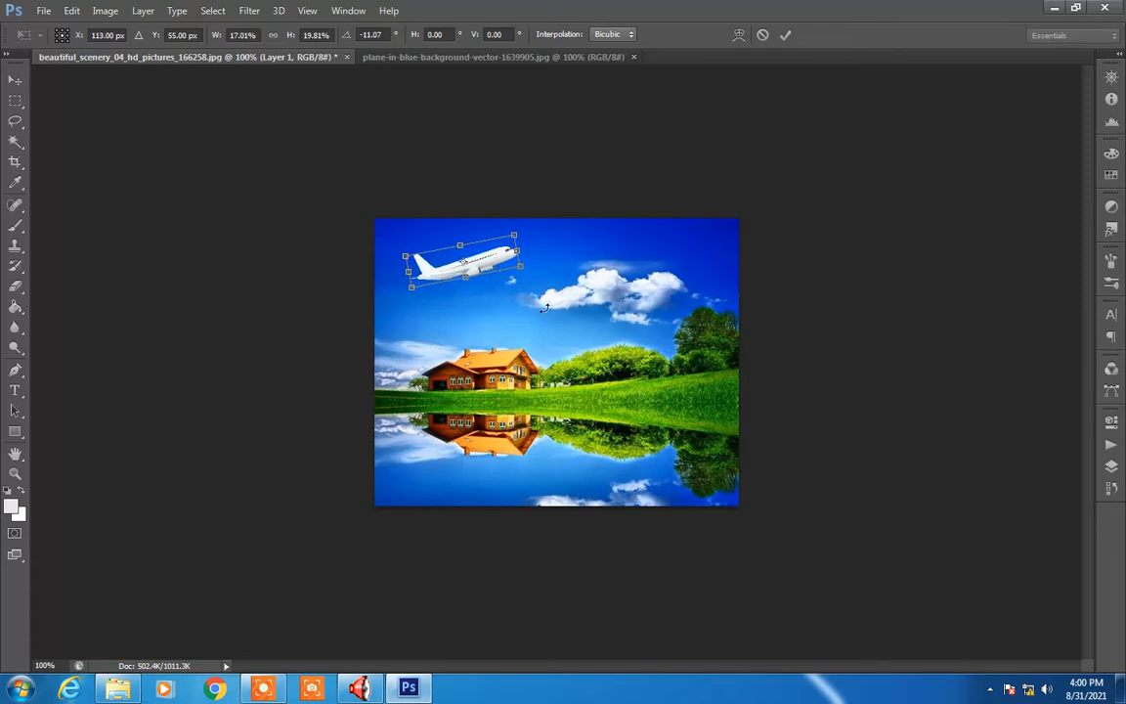
pyautogui.click(784, 35)
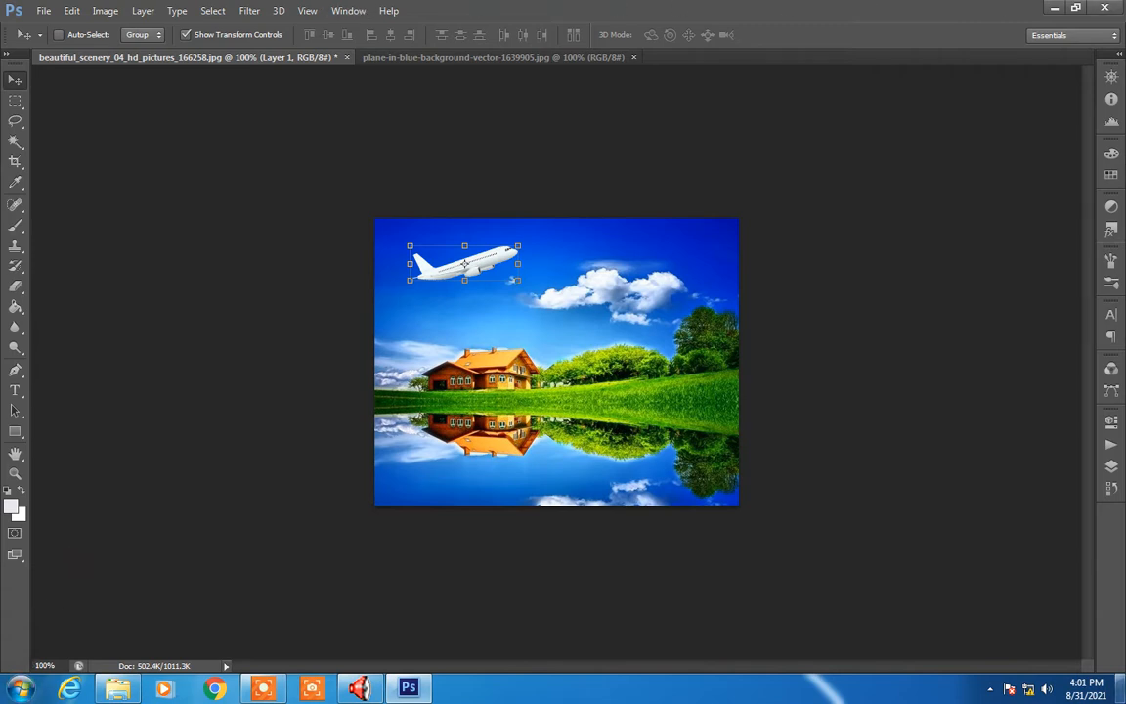
# Close the plane image and open the cow image from the images folder
pyautogui.click(448, 55)
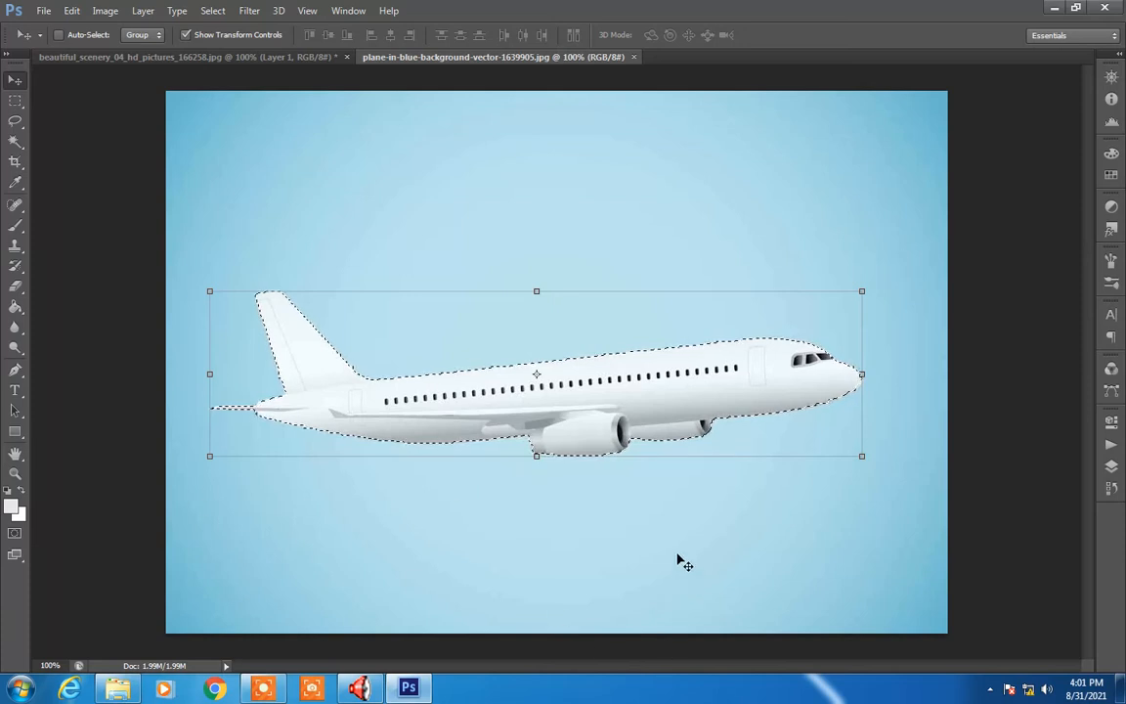
pyautogui.click(14, 141)
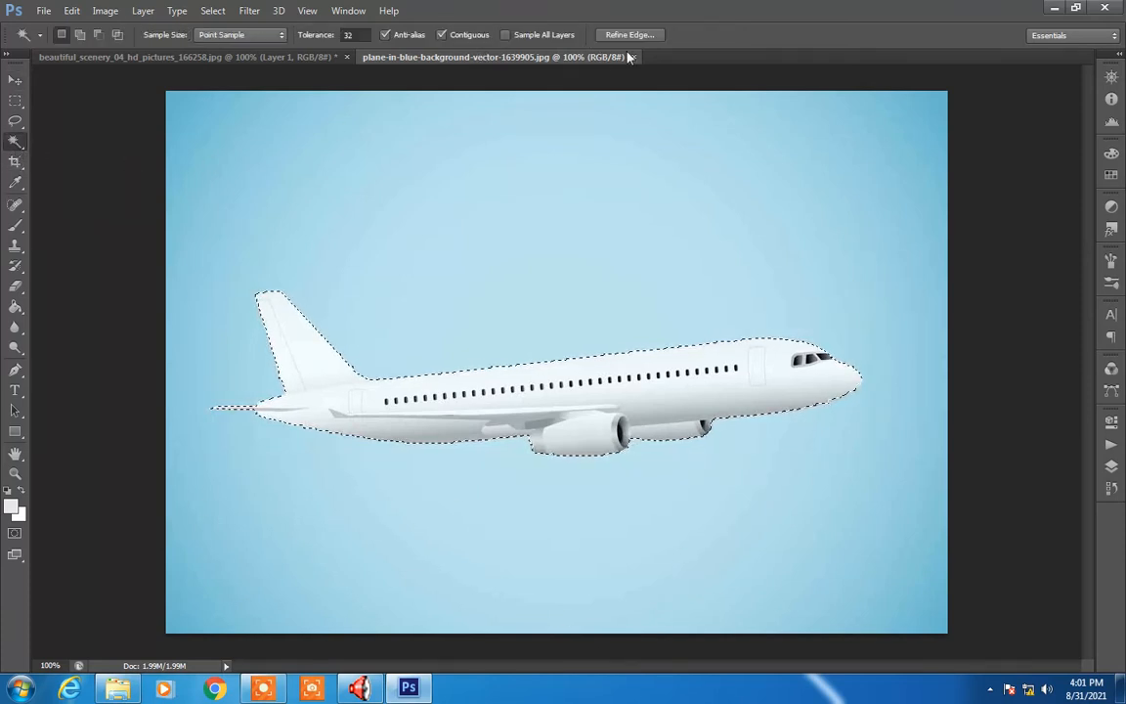
pyautogui.hotkey('ctrl', 'w')
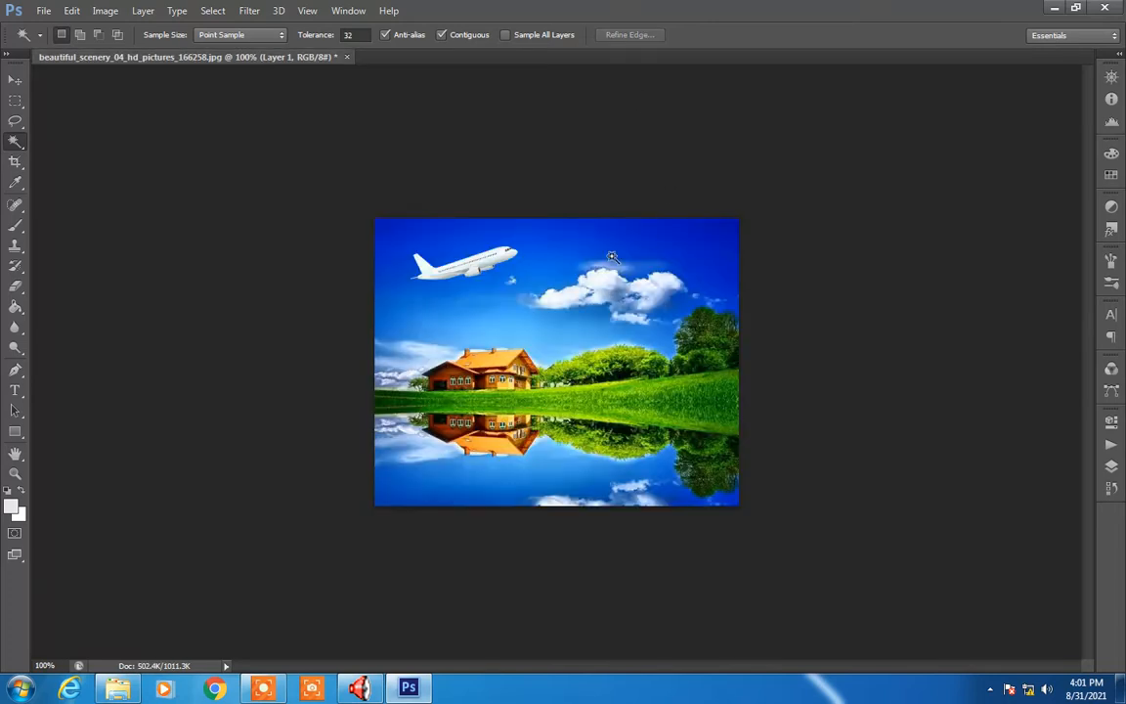
pyautogui.click(46, 12)
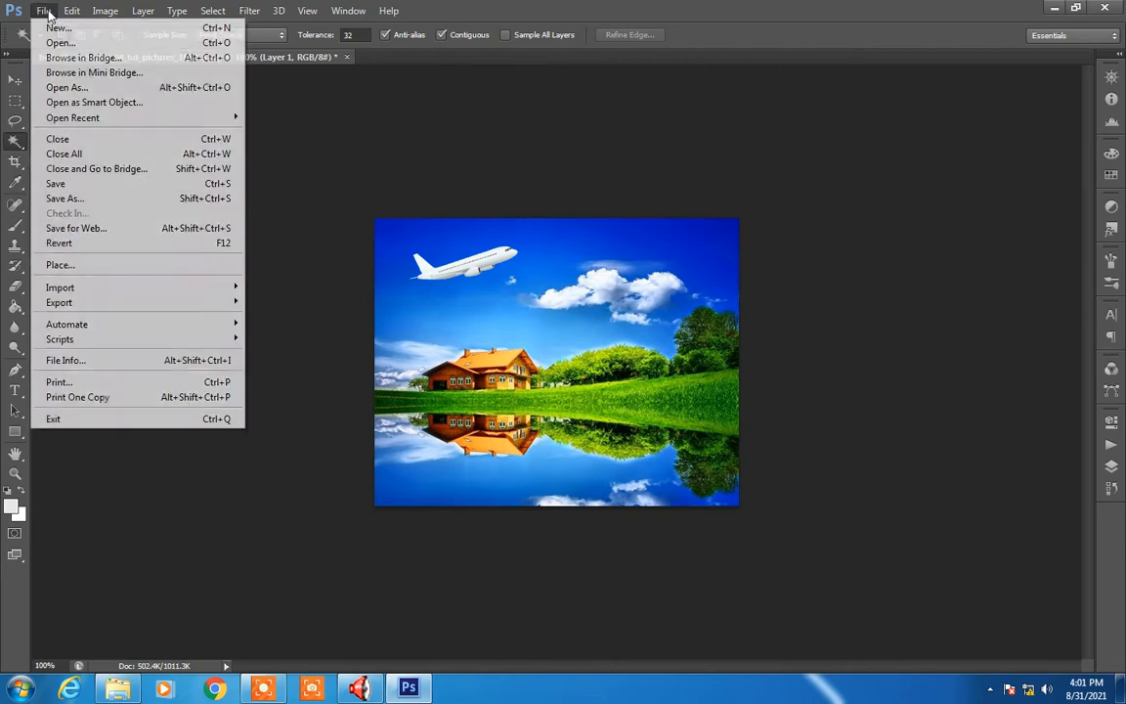
pyautogui.click(68, 42)
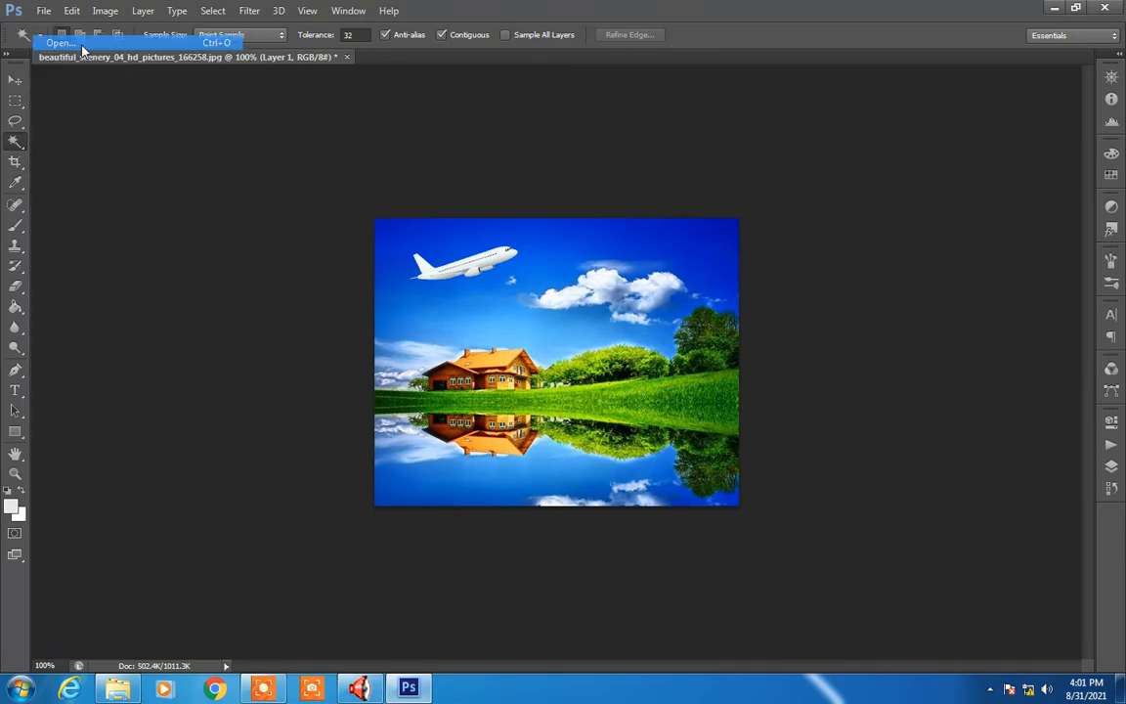
pyautogui.doubleClick(515, 205)
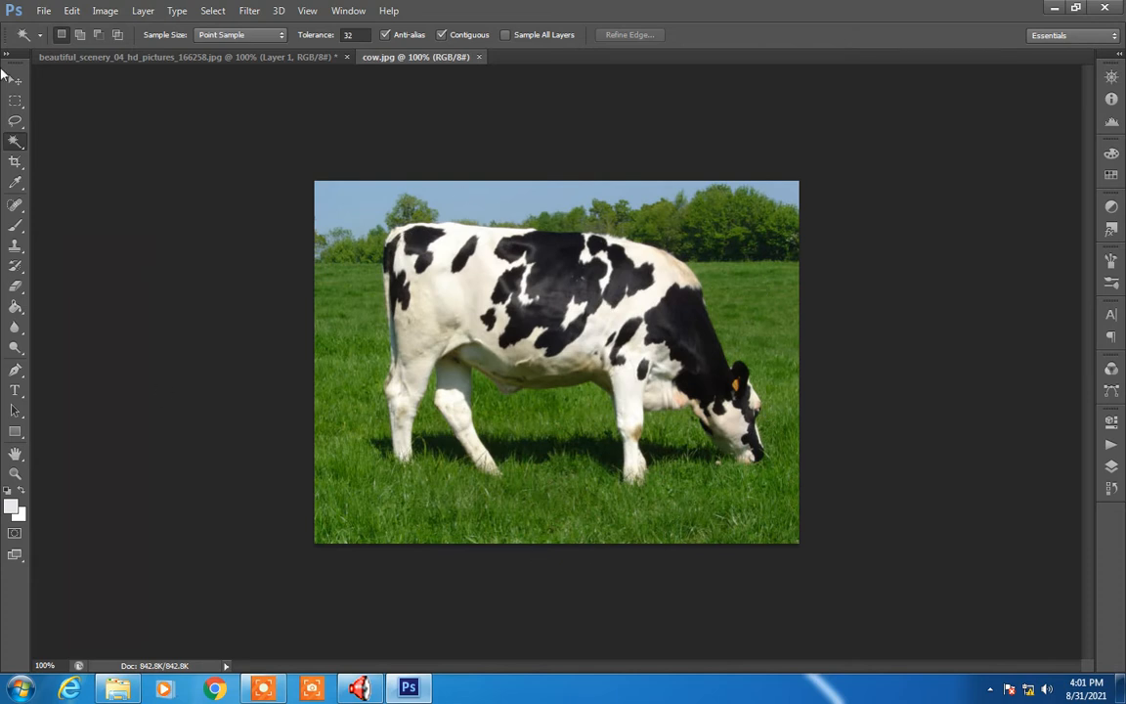
# Trace the outline of the cow with the Magnetic Lasso tool and close it into a selection
pyautogui.click(17, 122)
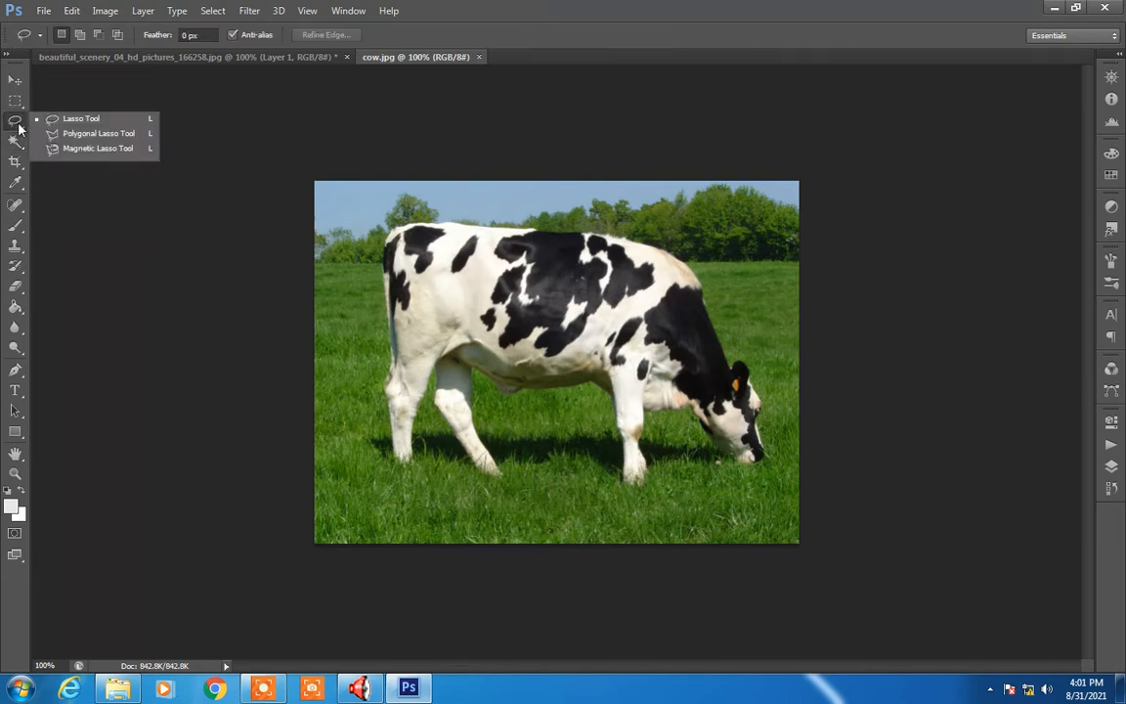
pyautogui.click(98, 148)
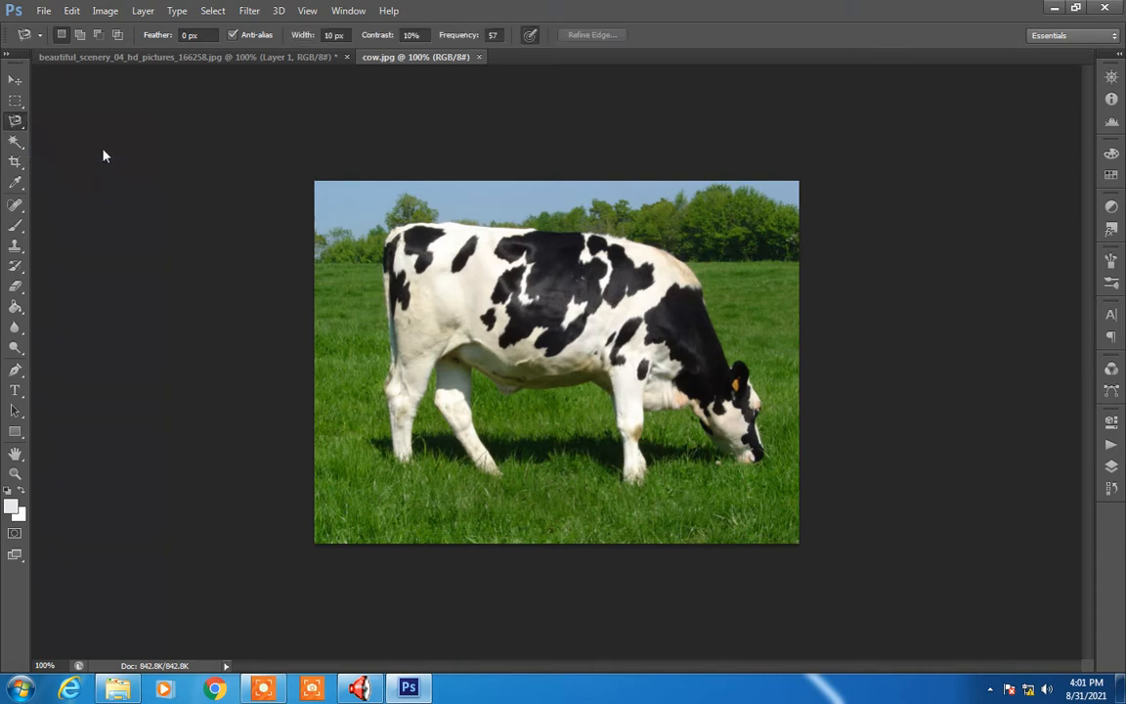
pyautogui.click(394, 448)
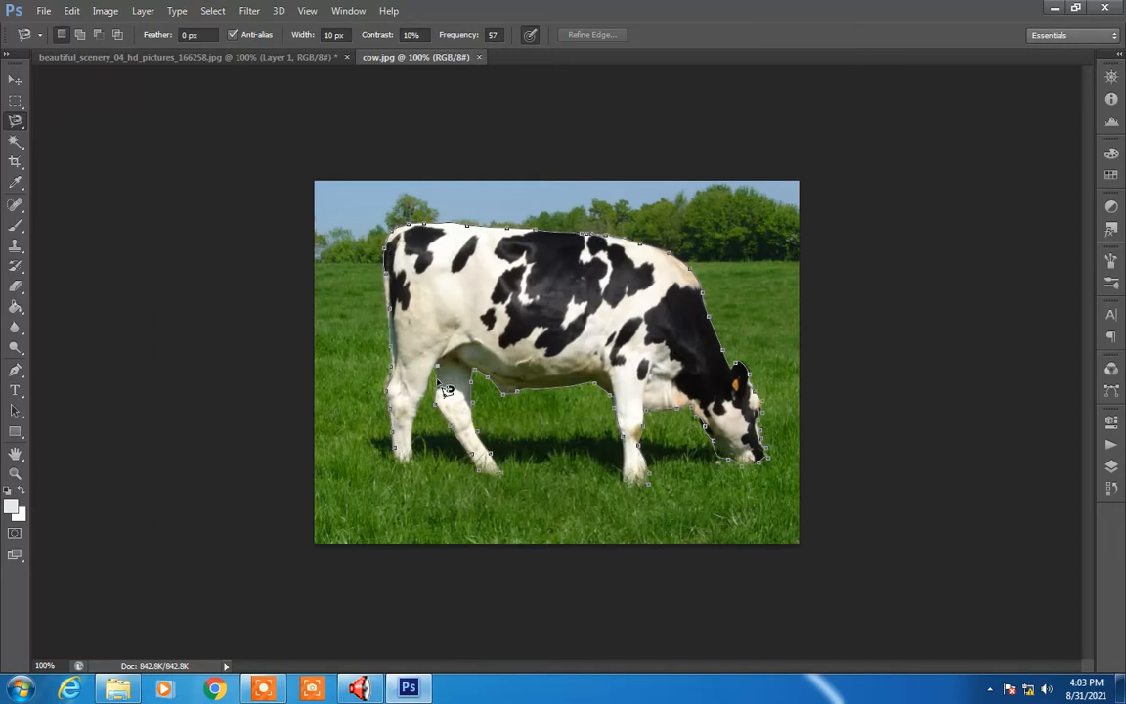
pyautogui.click(401, 457)
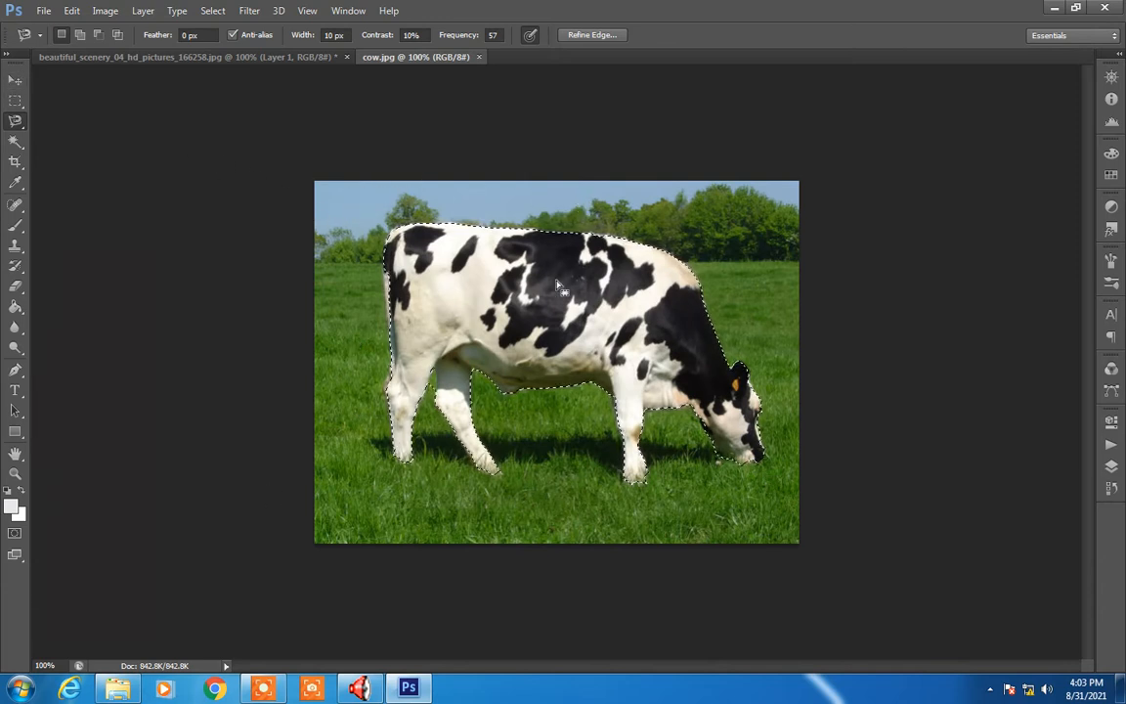
# Copy the selected cow and paste it into the scenery image
pyautogui.click(72, 11)
pyautogui.click(84, 117)
pyautogui.press('v')
pyautogui.moveTo(525, 299)
pyautogui.mouseDown()
pyautogui.moveTo(410, 196)
pyautogui.moveTo(533, 296)
pyautogui.moveTo(534, 315)
pyautogui.mouseUp()
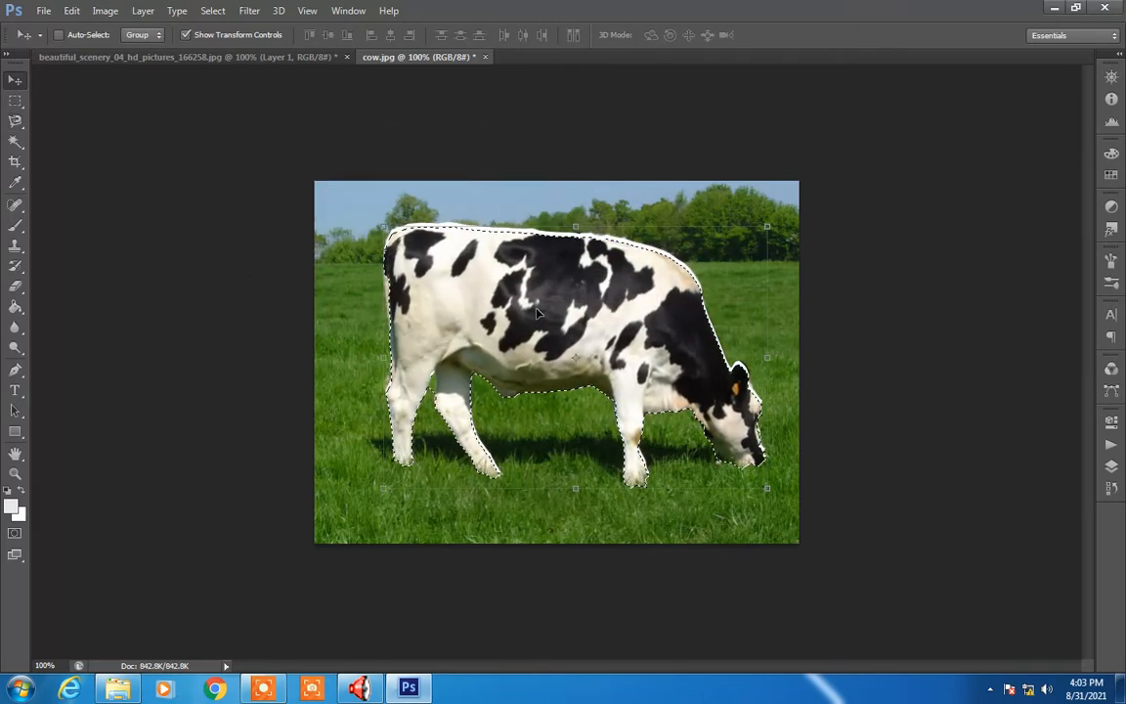
pyautogui.click(217, 58)
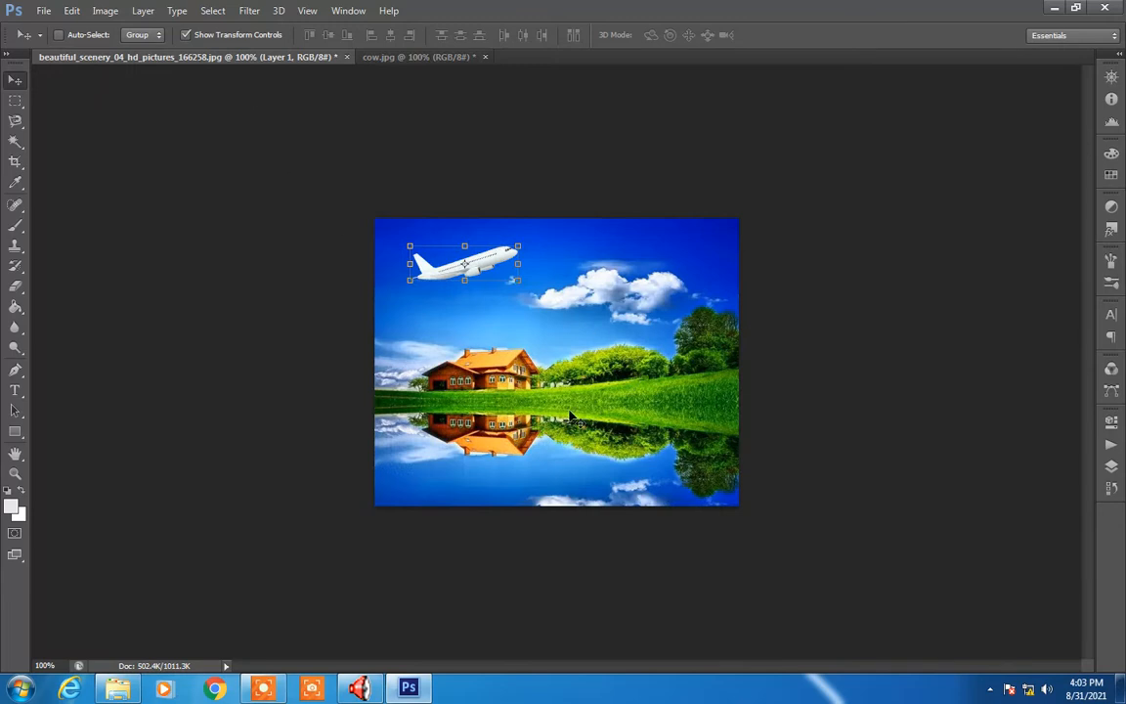
pyautogui.click(71, 11)
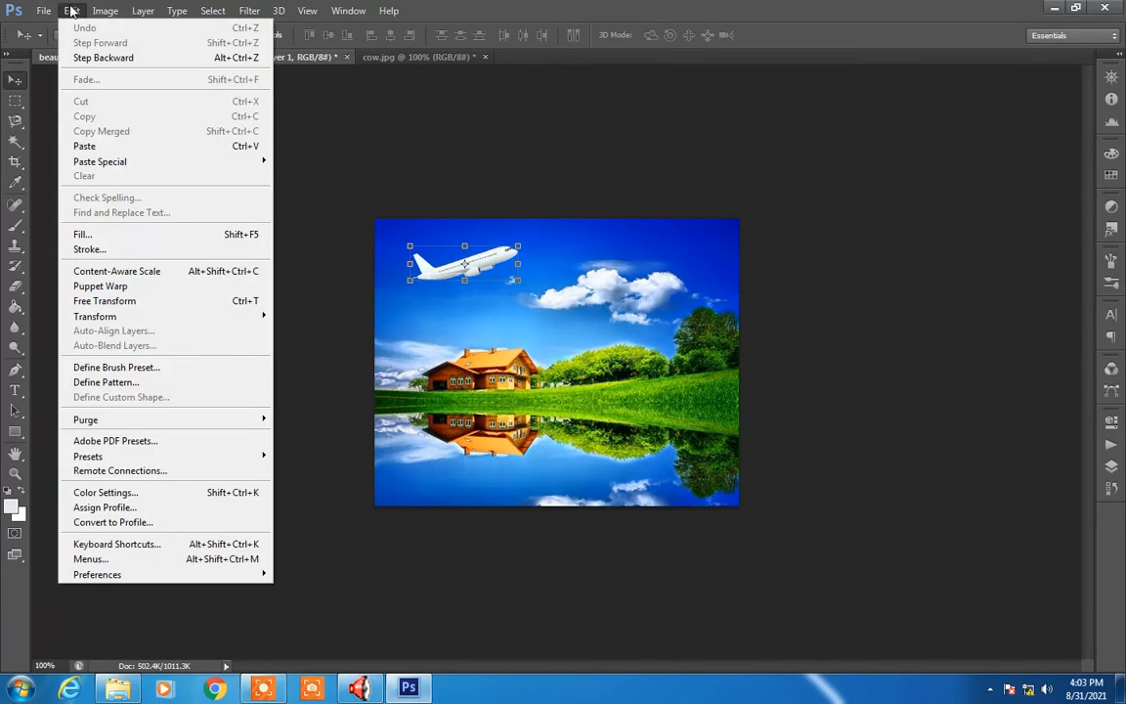
pyautogui.click(98, 147)
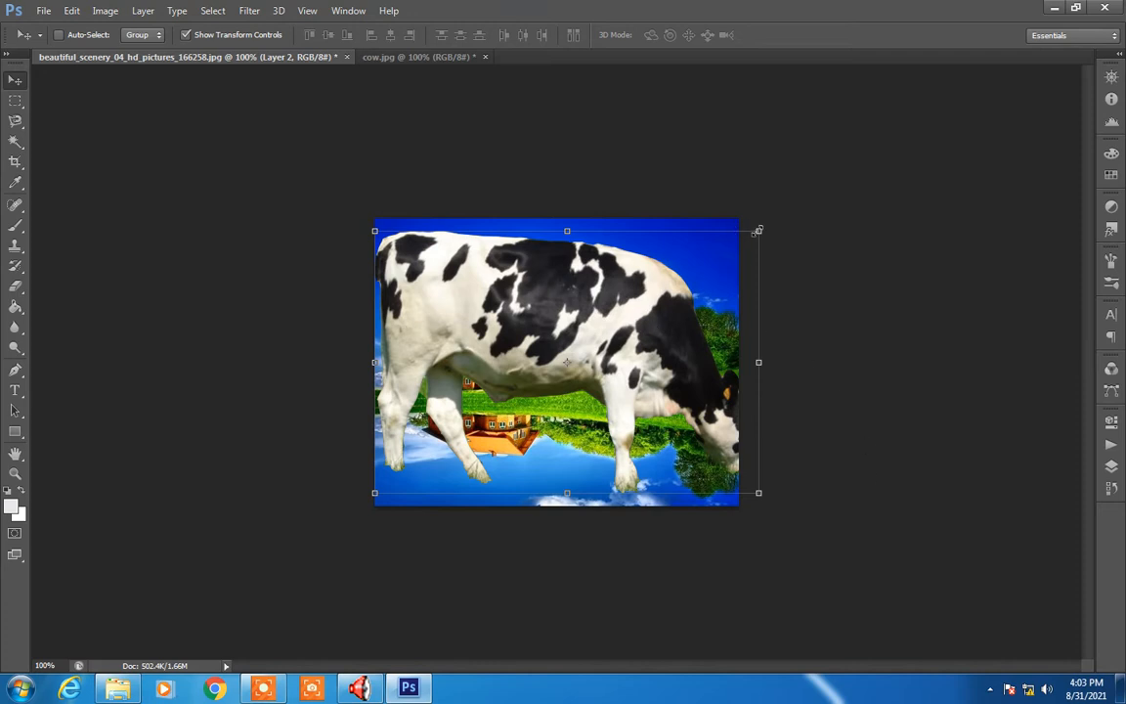
# Scale down the pasted cow and flip it horizontally to face the house, at about 46% width and 62% height
pyautogui.moveTo(758, 230); pyautogui.dragTo(518, 392)
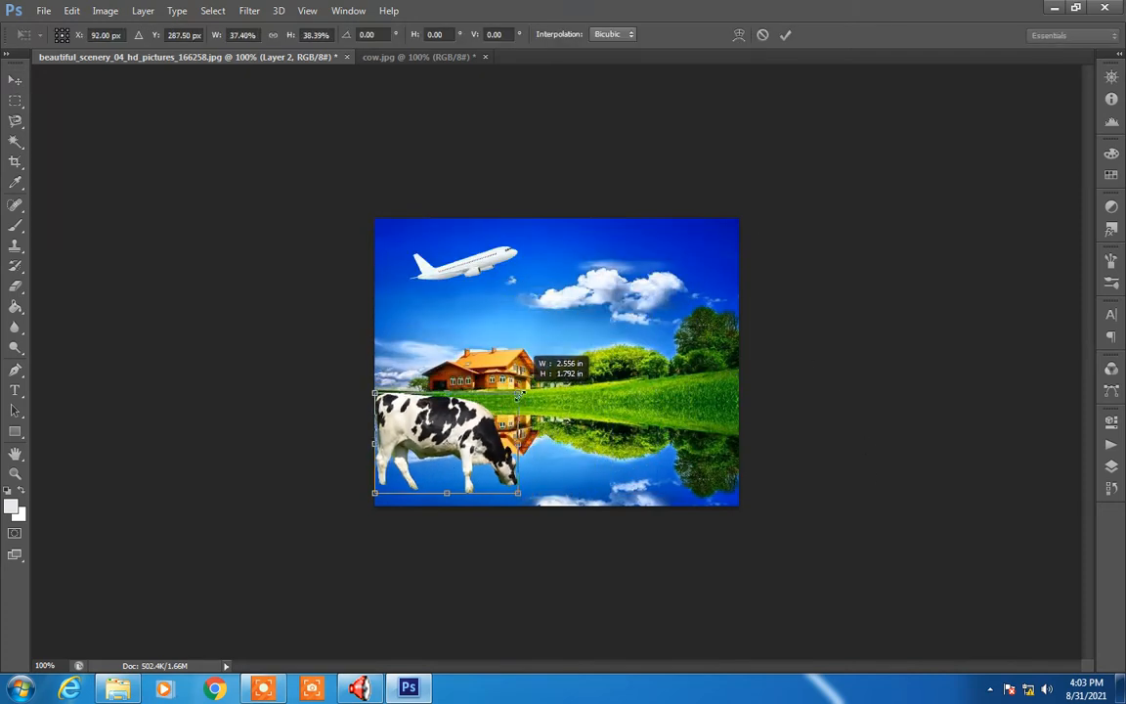
pyautogui.moveTo(418, 387); pyautogui.dragTo(577, 340)
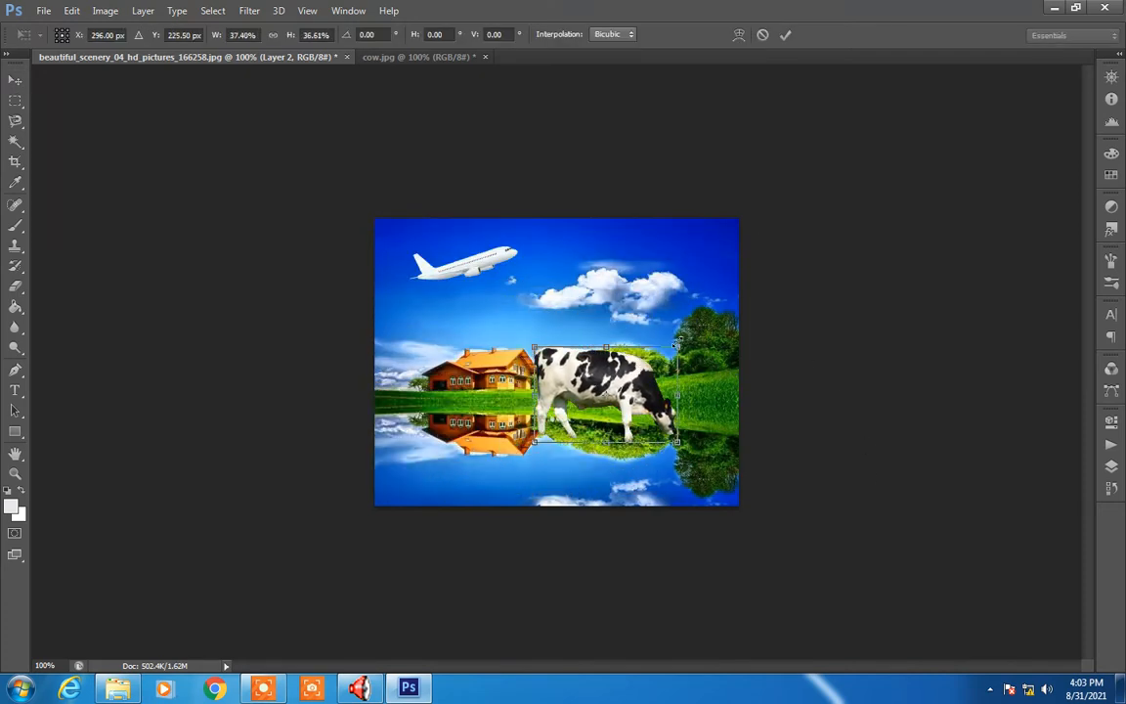
pyautogui.moveTo(675, 342); pyautogui.dragTo(721, 281)
pyautogui.moveTo(545, 365); pyautogui.dragTo(501, 364)
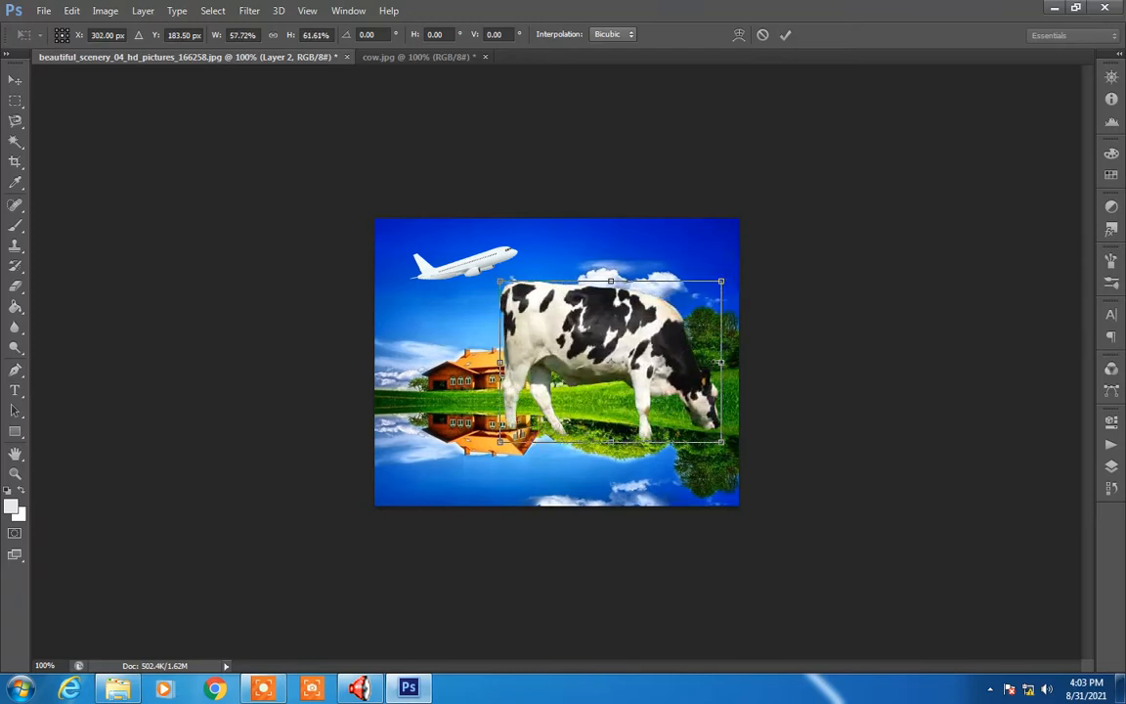
pyautogui.moveTo(721, 363); pyautogui.dragTo(326, 332)
pyautogui.moveTo(442, 344); pyautogui.dragTo(703, 361)
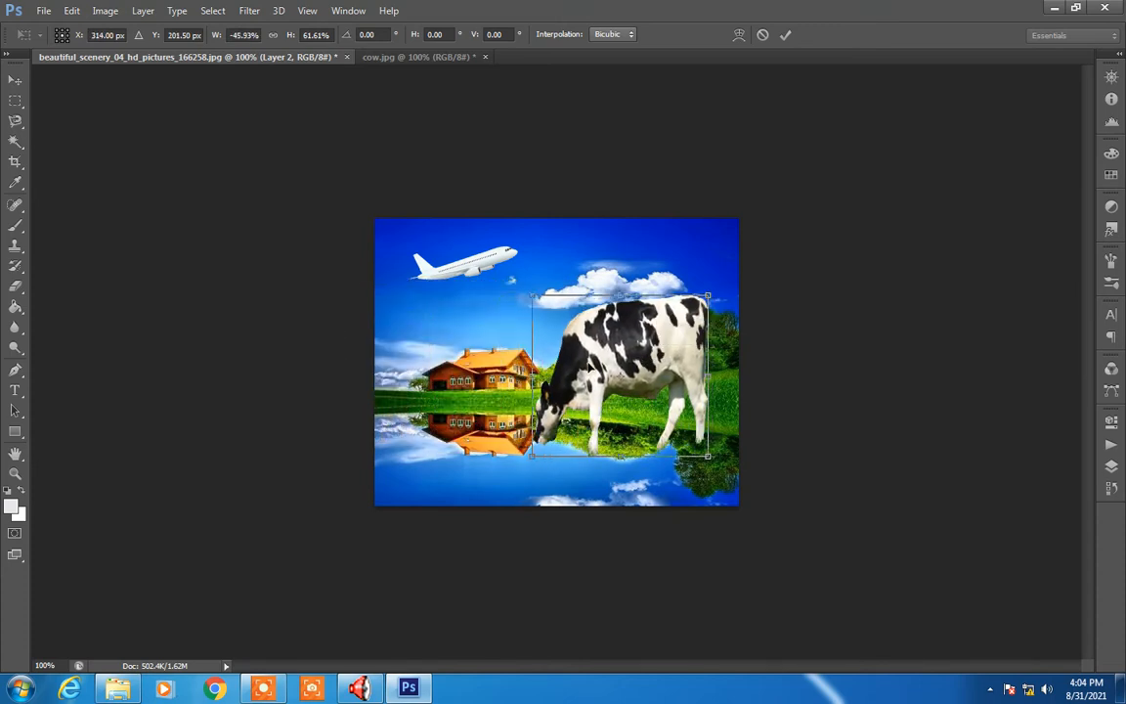
# Shrink the flipped cow to fit the grassy bank beside the trees, place it there and apply the transformation
pyautogui.moveTo(617, 293); pyautogui.dragTo(594, 362)
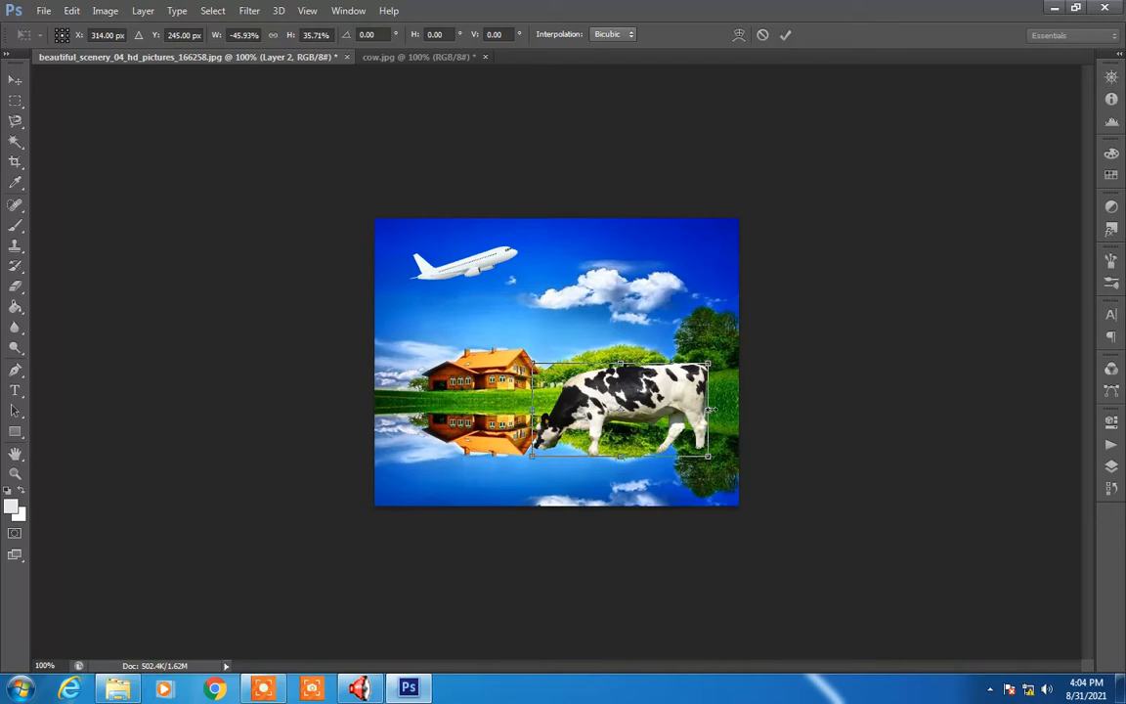
pyautogui.moveTo(710, 410); pyautogui.dragTo(669, 358)
pyautogui.moveTo(729, 389); pyautogui.dragTo(686, 391)
pyautogui.click(785, 36)
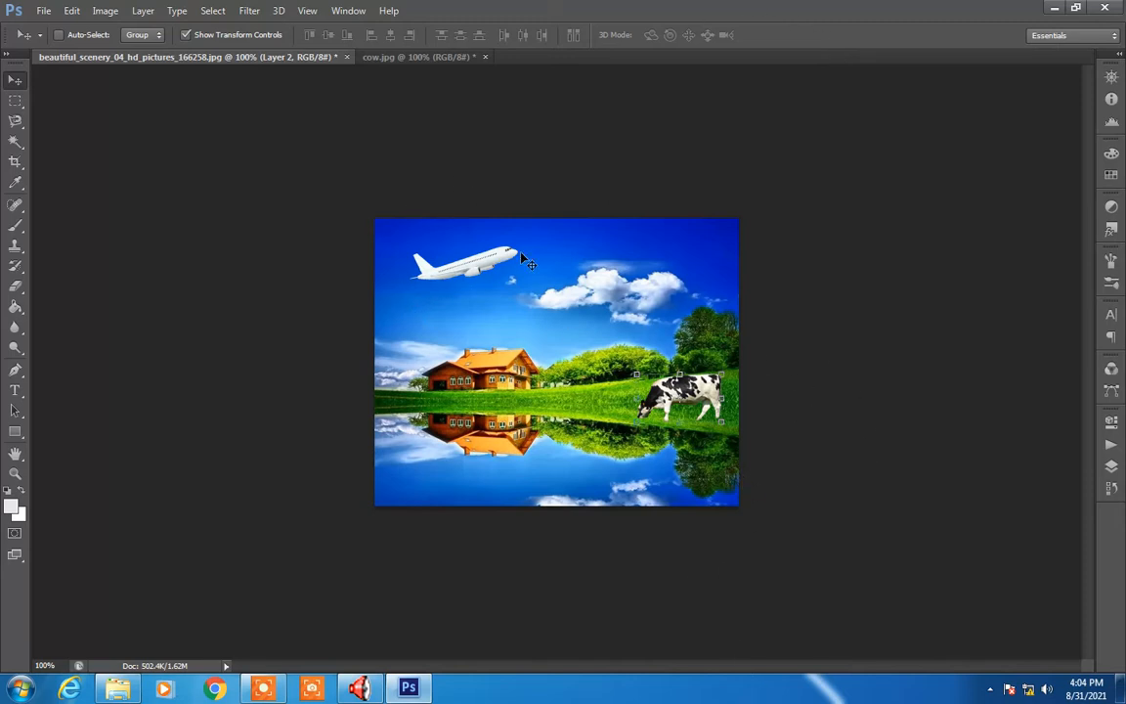
pyautogui.click(14, 141)
pyautogui.click(9, 123)
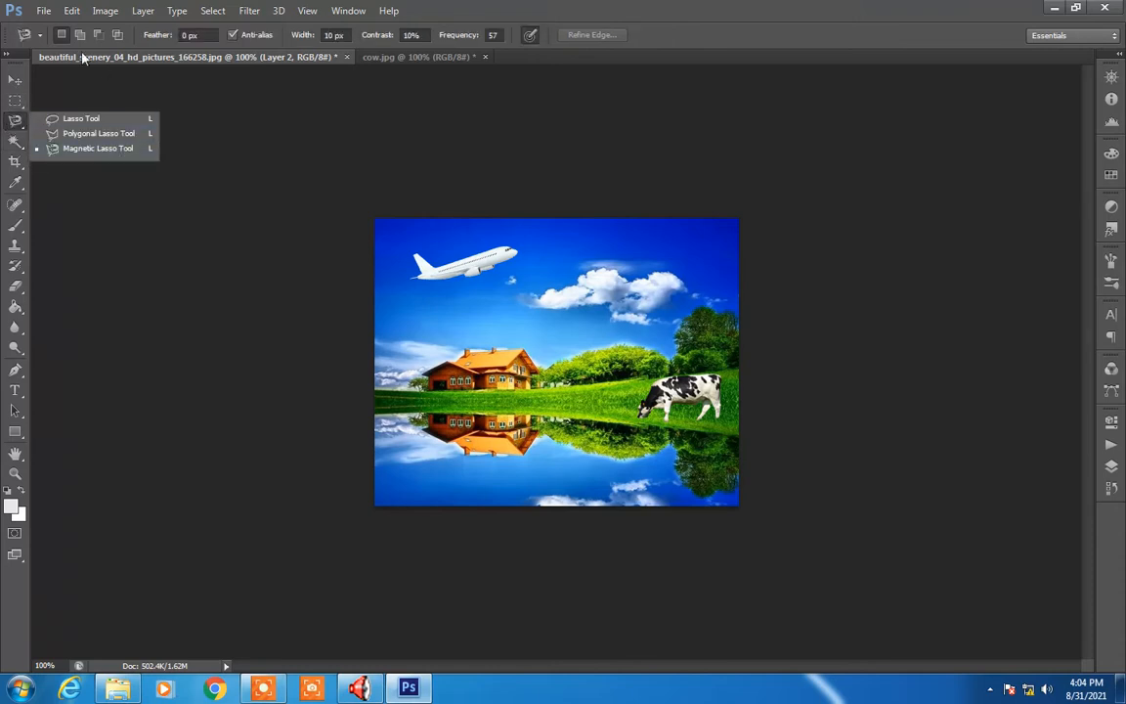
pyautogui.click(224, 113)
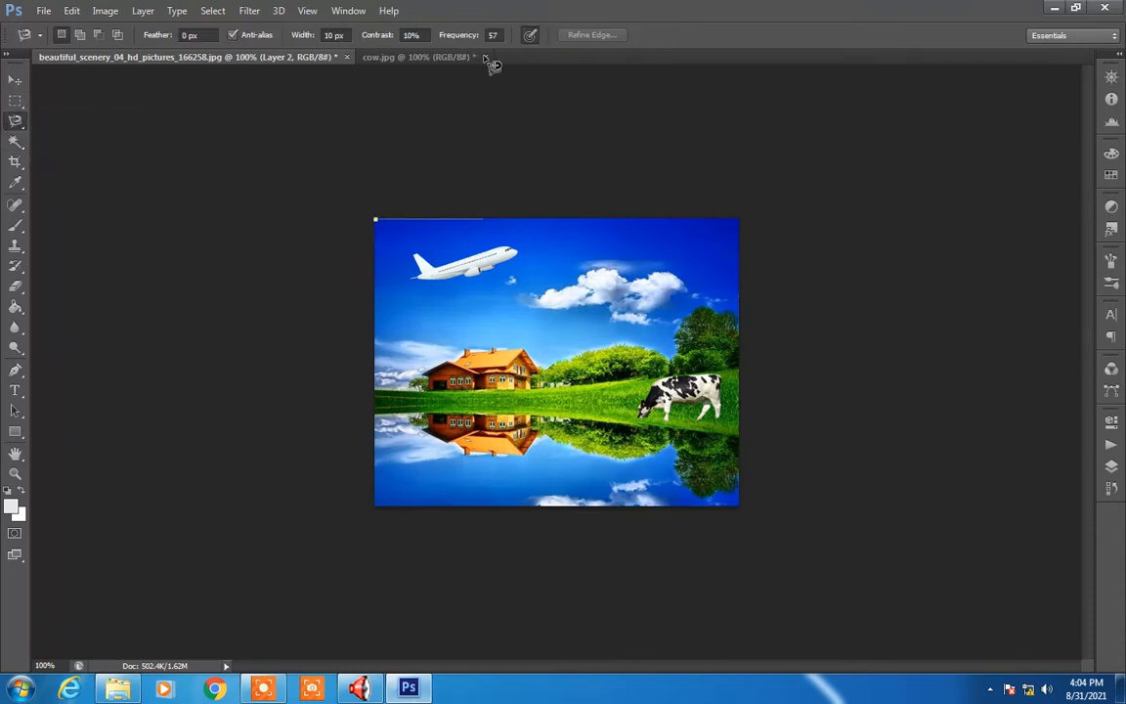
pyautogui.click(443, 56)
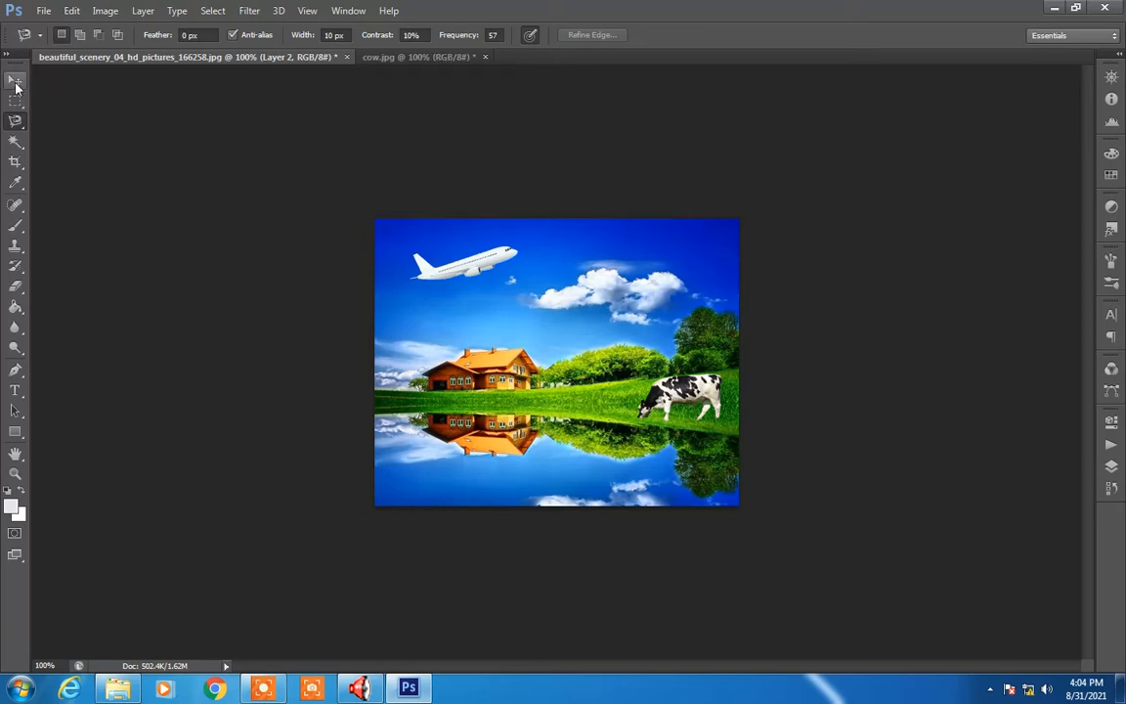
# Close the cow image and open the ducks image from the images folder
pyautogui.click(379, 57)
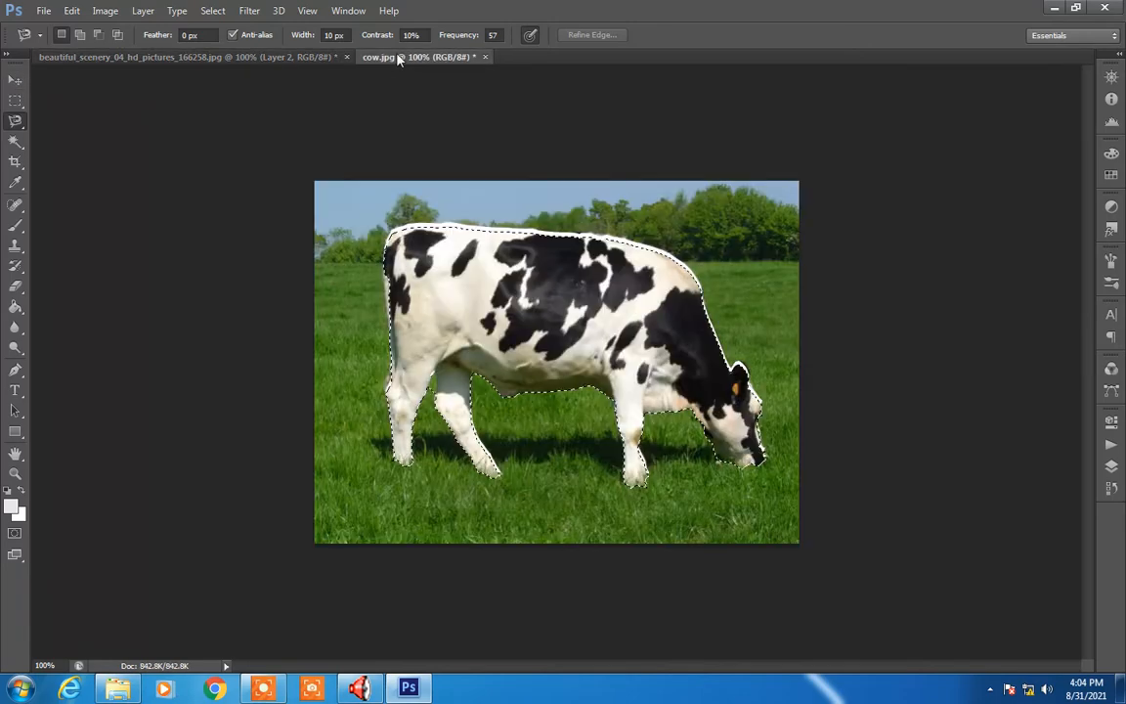
pyautogui.click(485, 57)
pyautogui.click(555, 262)
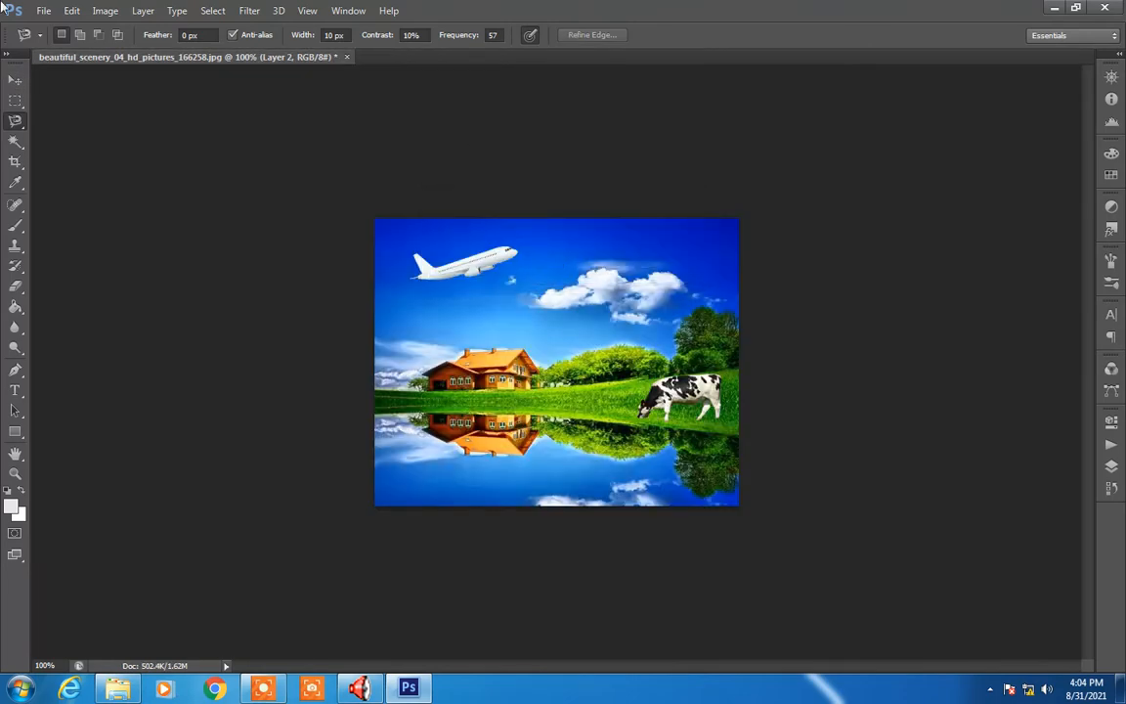
pyautogui.click(43, 11)
pyautogui.click(61, 43)
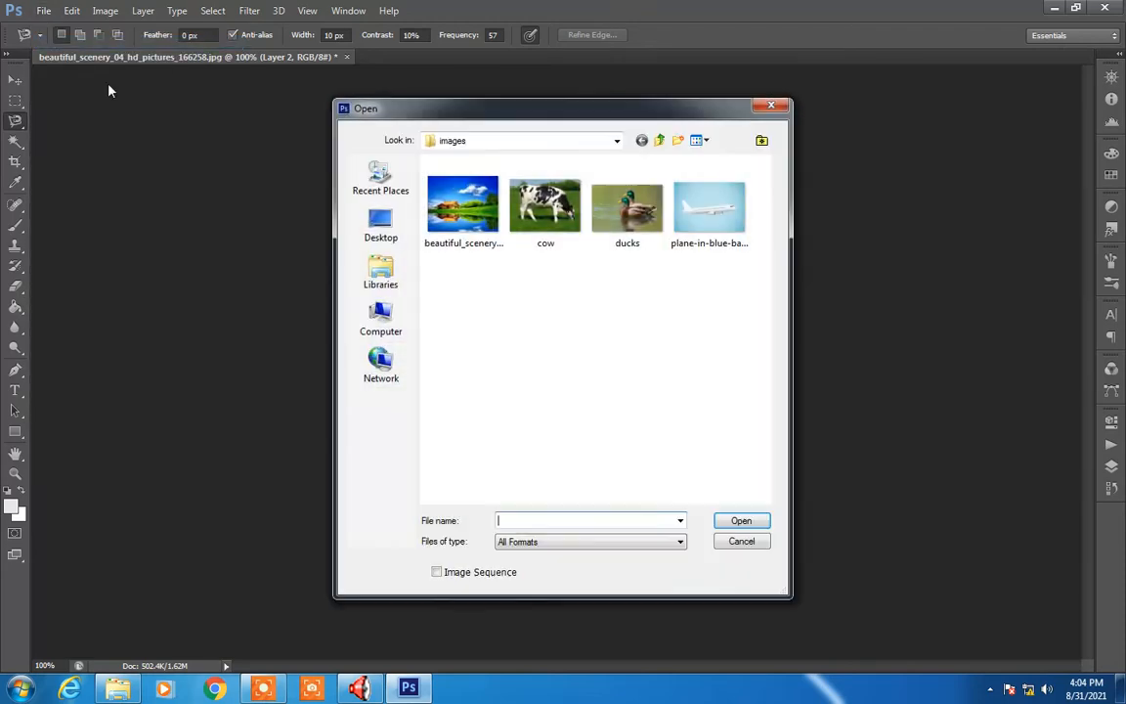
pyautogui.doubleClick(627, 207)
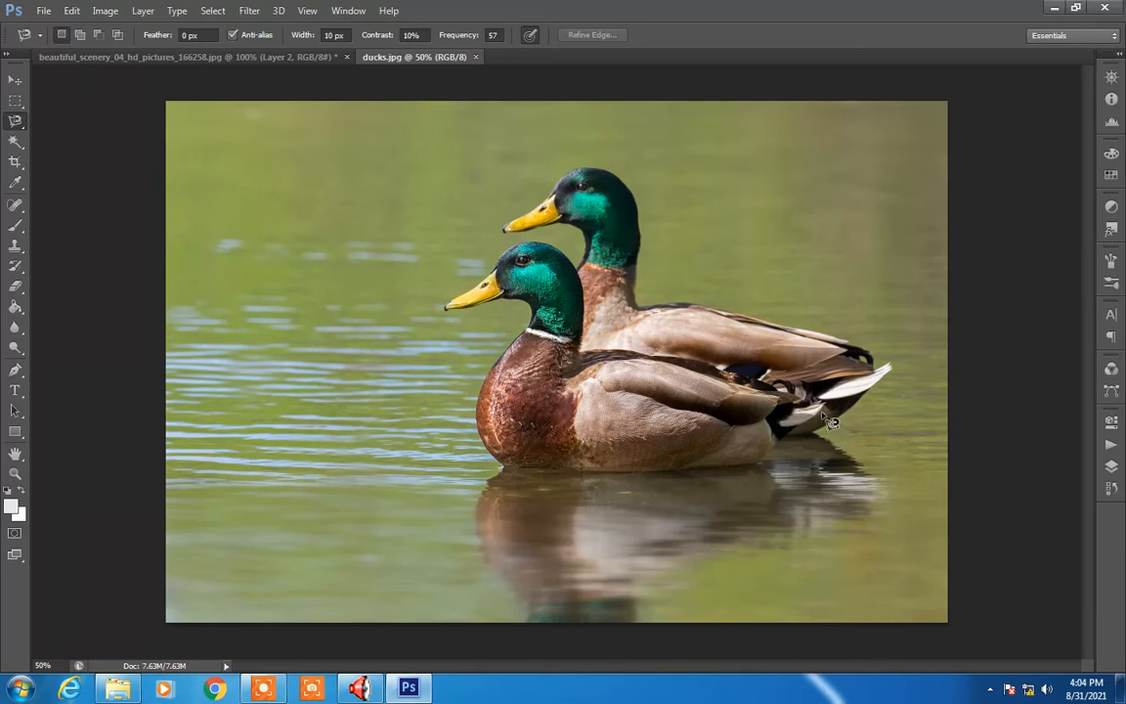
# Select both ducks, including their beaks, heads, bodies and tails, with the Quick Selection tool
pyautogui.click(15, 143)
pyautogui.moveTo(15, 142); pyautogui.dragTo(60, 153)
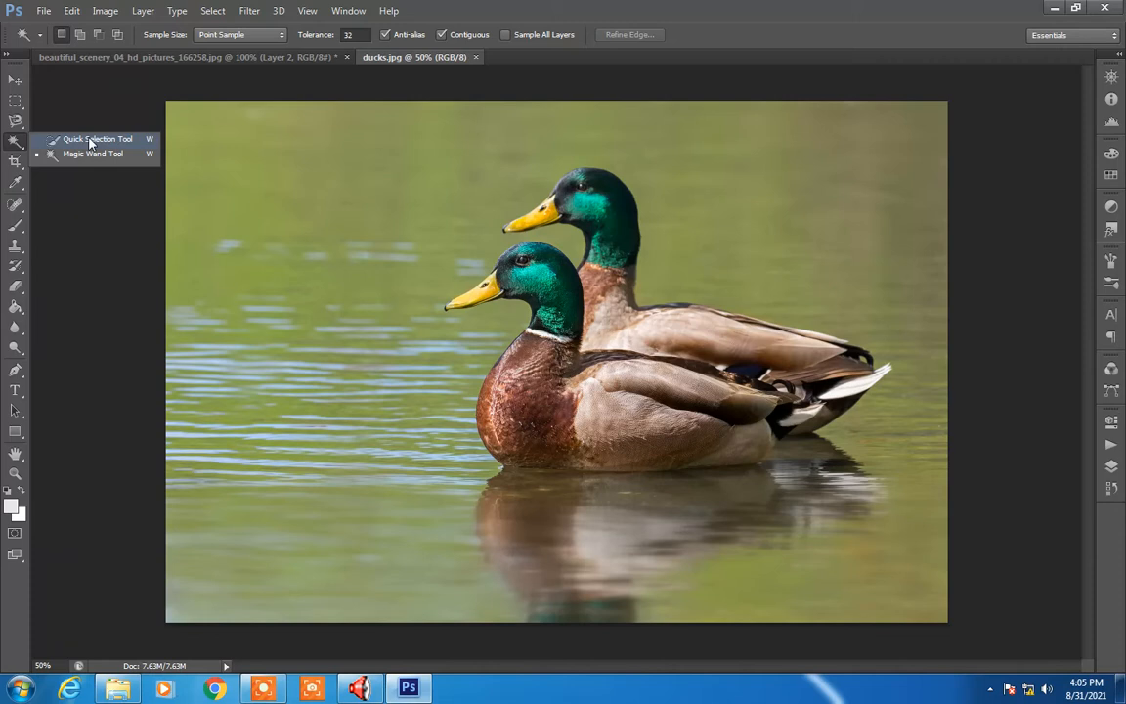
pyautogui.click(89, 140)
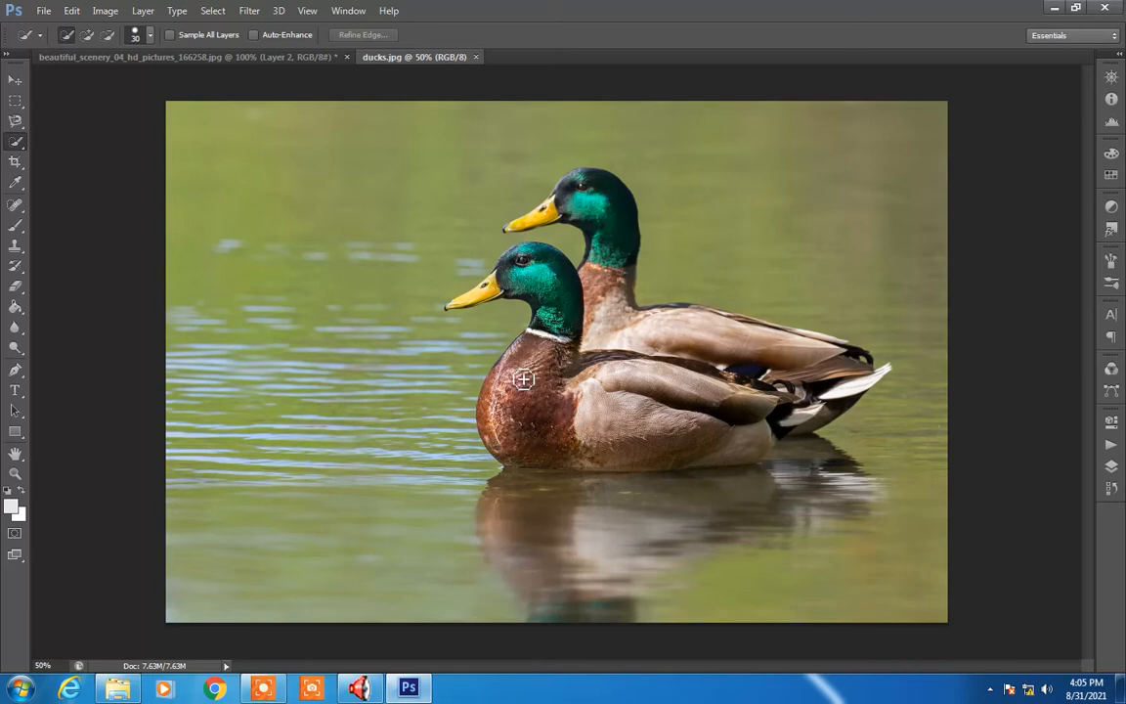
pyautogui.moveTo(524, 379); pyautogui.dragTo(502, 409)
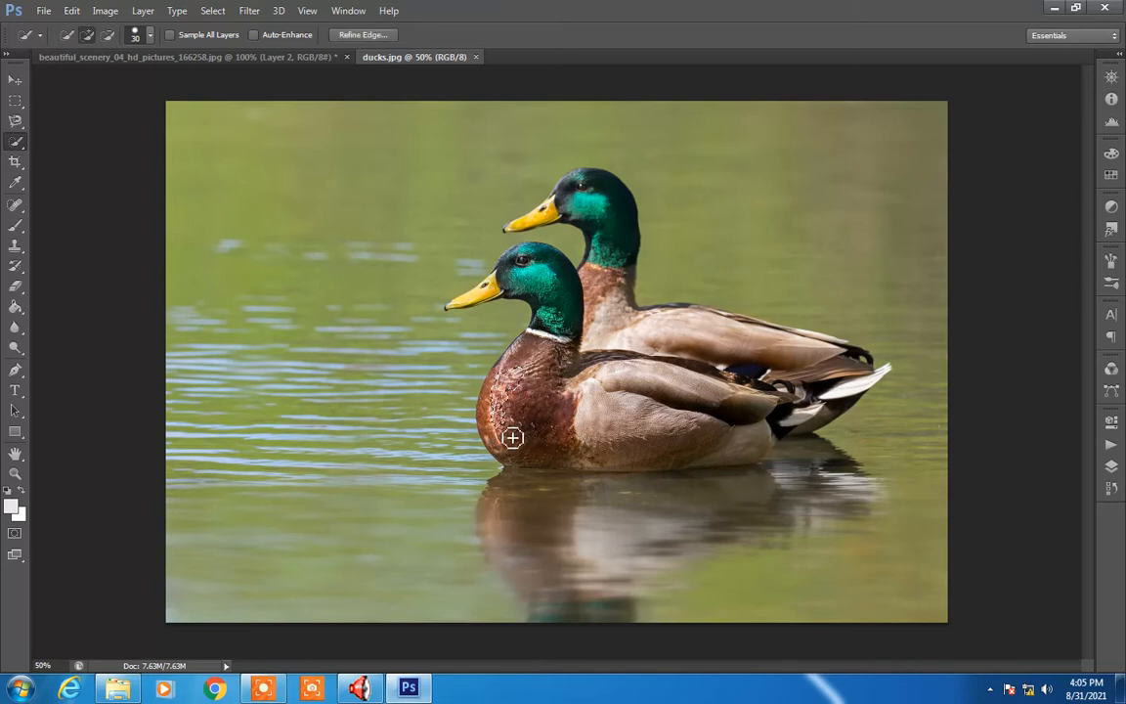
pyautogui.moveTo(540, 423); pyautogui.dragTo(514, 454)
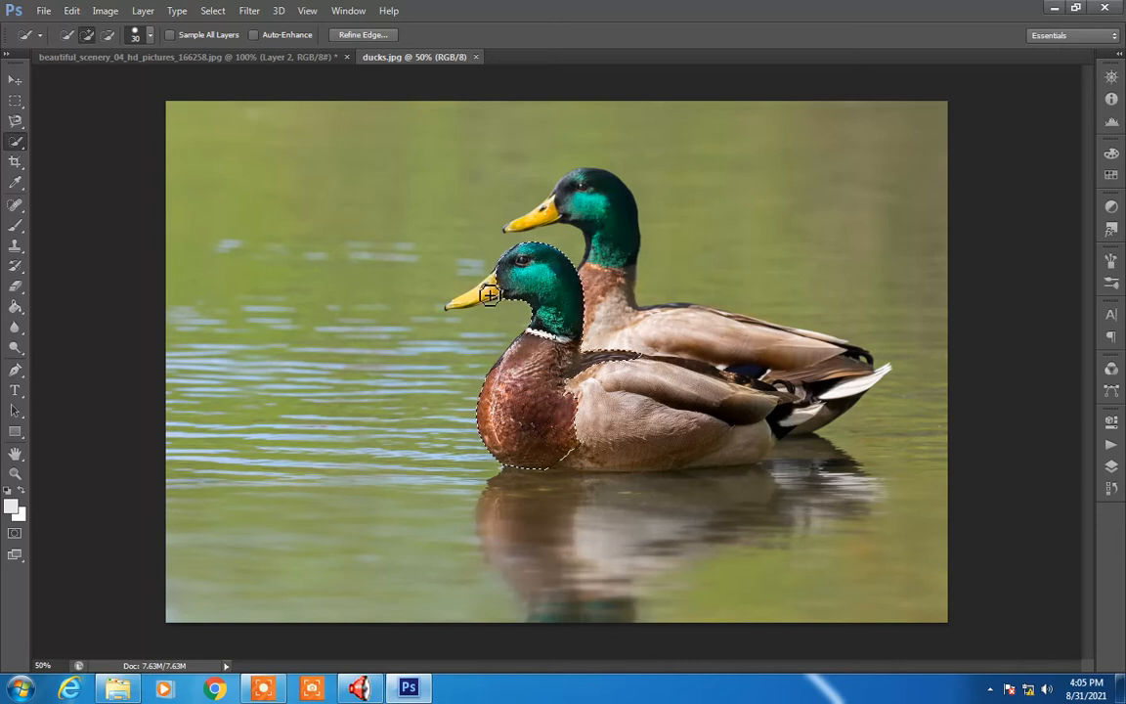
pyautogui.click(458, 308)
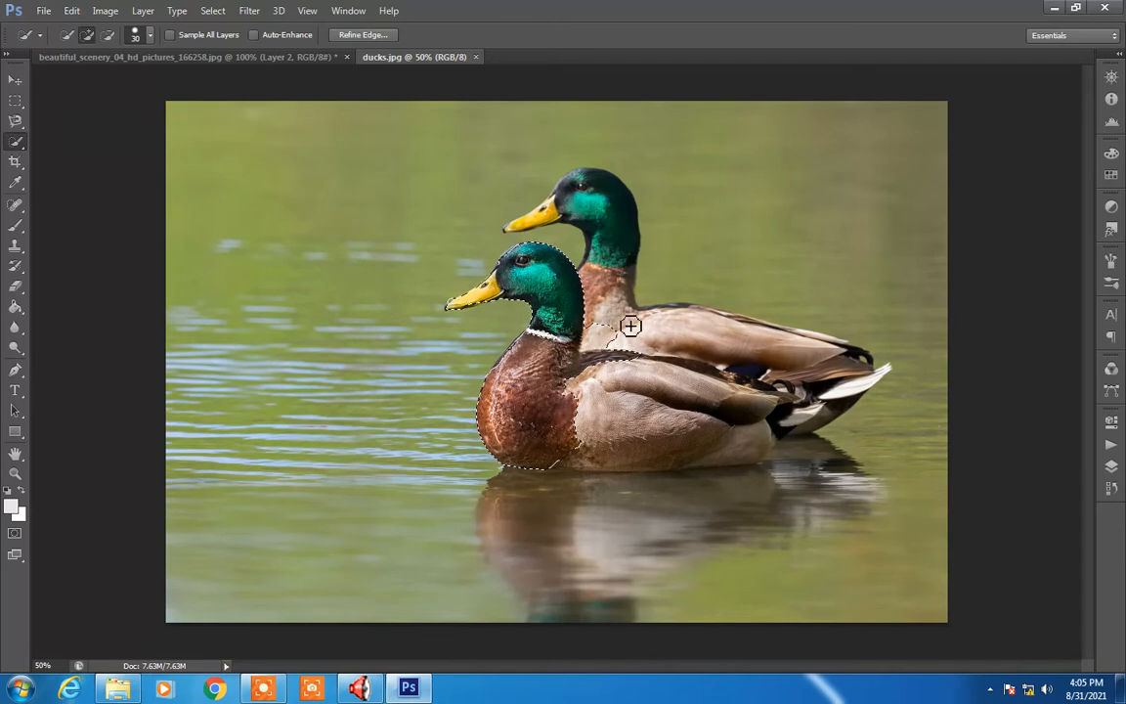
pyautogui.click(661, 326)
pyautogui.moveTo(738, 348)
pyautogui.mouseDown()
pyautogui.moveTo(790, 372)
pyautogui.moveTo(761, 405)
pyautogui.moveTo(730, 412)
pyautogui.moveTo(717, 444)
pyautogui.moveTo(692, 456)
pyautogui.moveTo(636, 446)
pyautogui.moveTo(689, 463)
pyautogui.moveTo(751, 462)
pyautogui.moveTo(796, 414)
pyautogui.moveTo(810, 422)
pyautogui.moveTo(783, 418)
pyautogui.moveTo(790, 434)
pyautogui.moveTo(820, 432)
pyautogui.moveTo(839, 416)
pyautogui.moveTo(799, 441)
pyautogui.mouseUp()
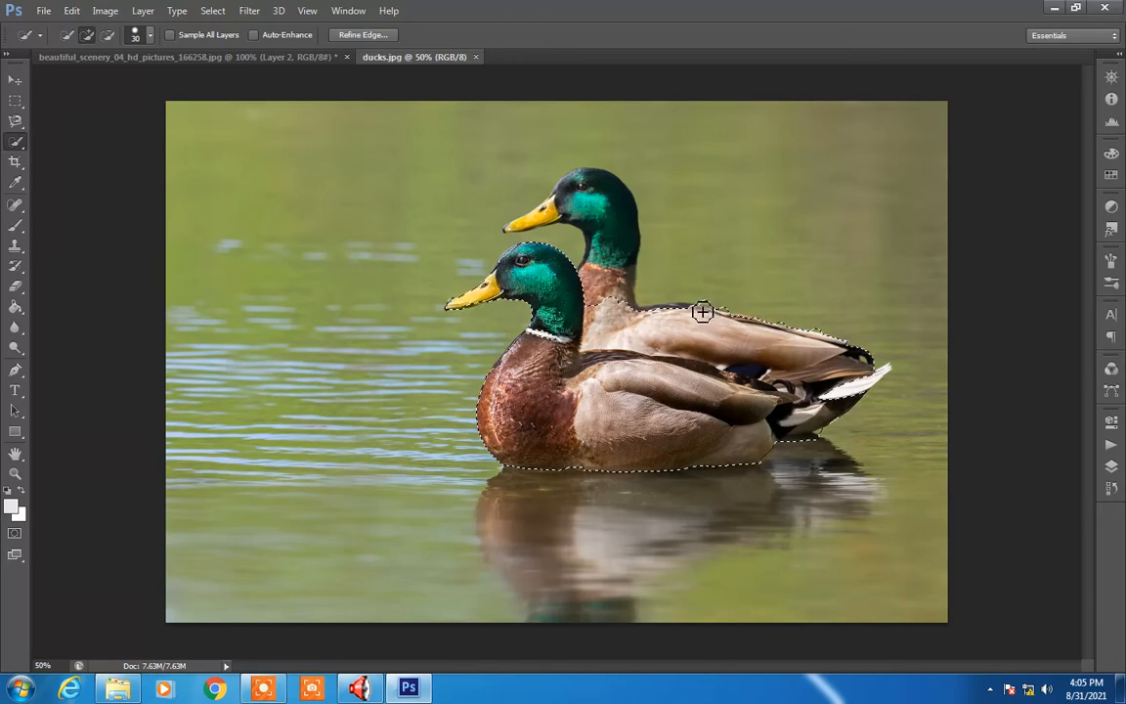
pyautogui.moveTo(685, 310); pyautogui.dragTo(655, 313)
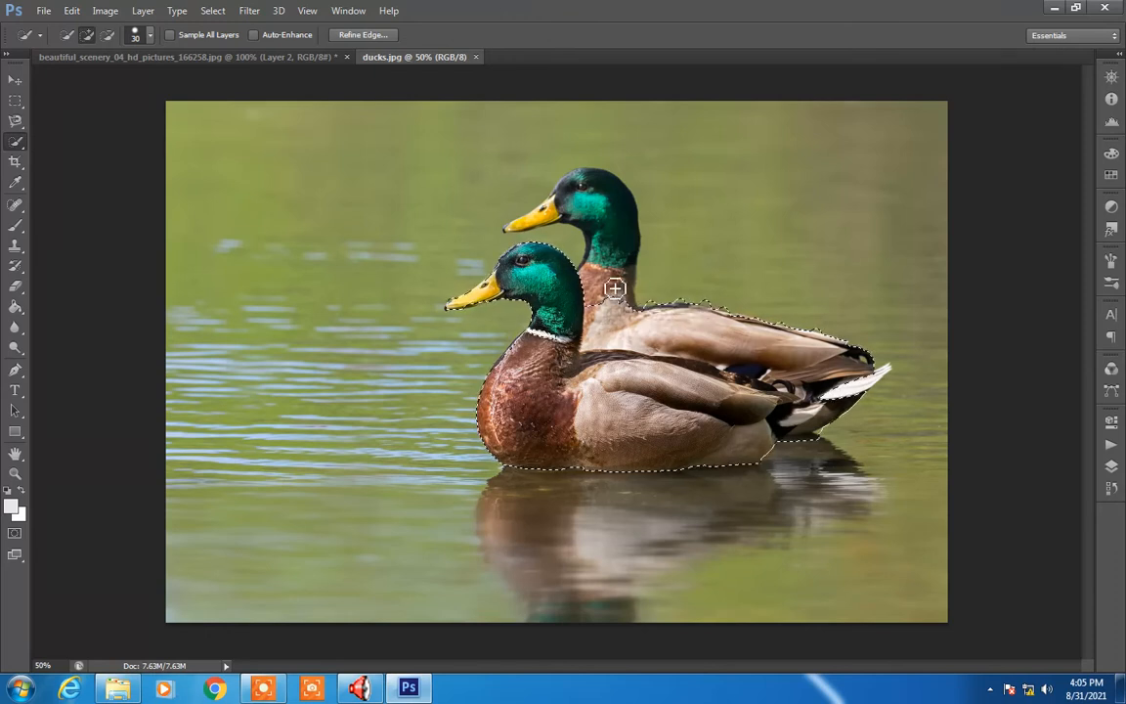
pyautogui.moveTo(613, 232)
pyautogui.mouseDown()
pyautogui.moveTo(583, 190)
pyautogui.moveTo(535, 225)
pyautogui.mouseUp()
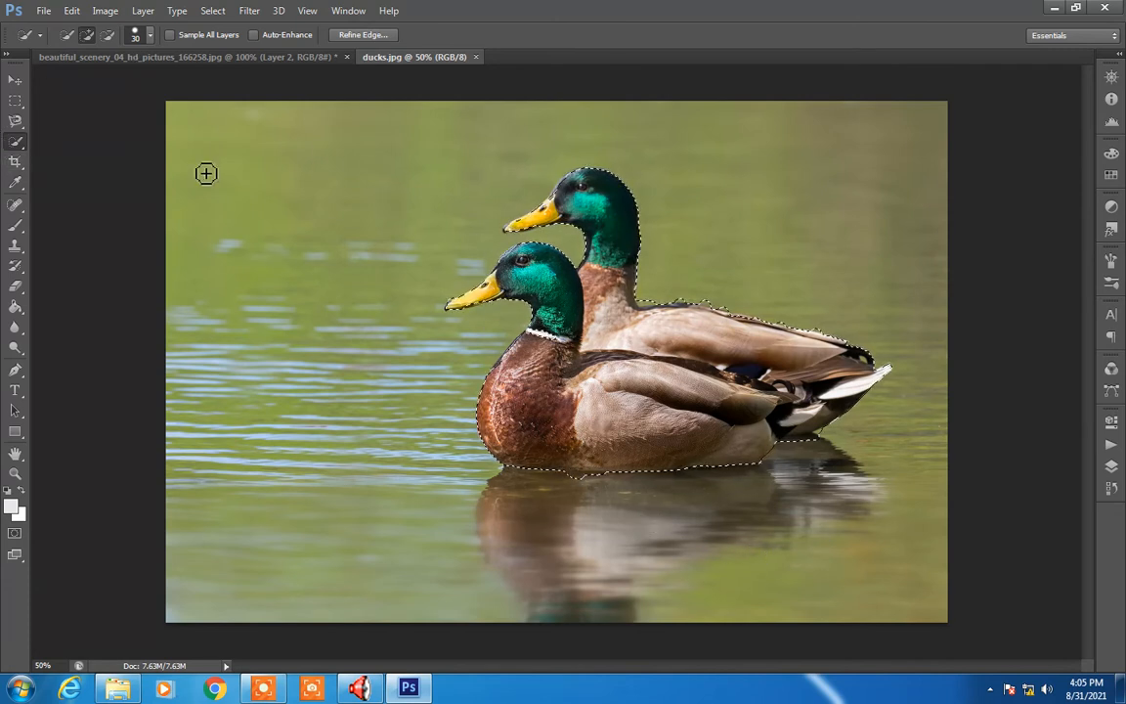
# Copy the selected ducks and paste them into the scenery image
pyautogui.click(15, 101)
pyautogui.rightClick(572, 385)
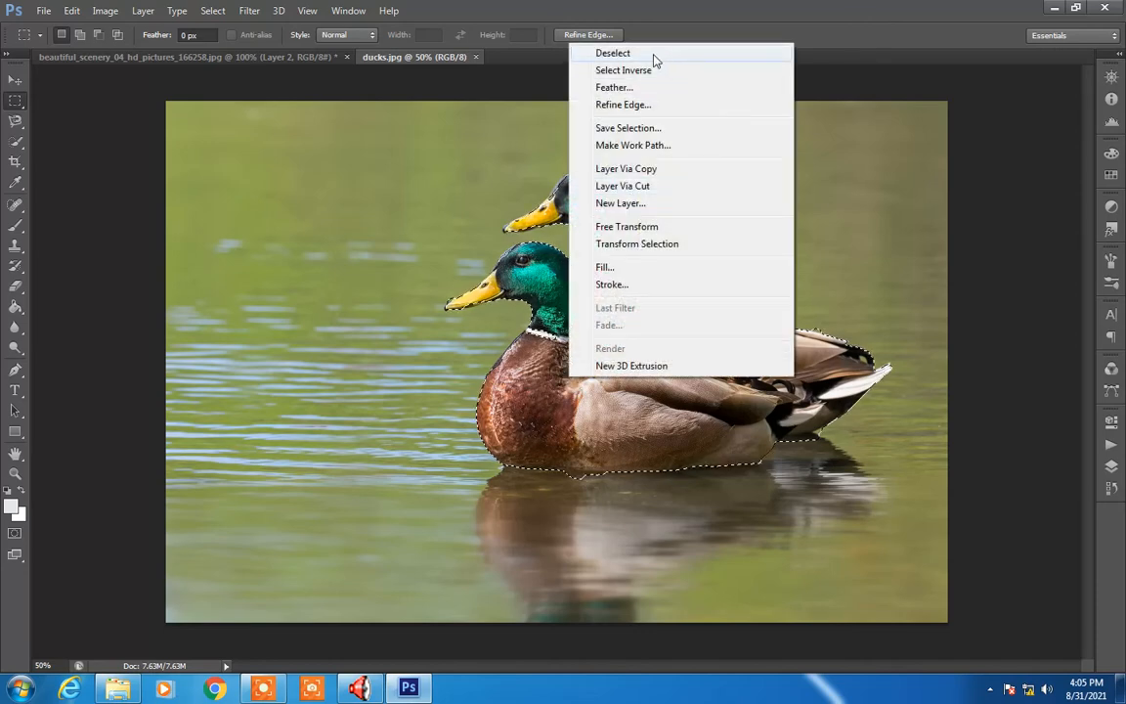
pyautogui.click(72, 11)
pyautogui.click(71, 10)
pyautogui.click(107, 120)
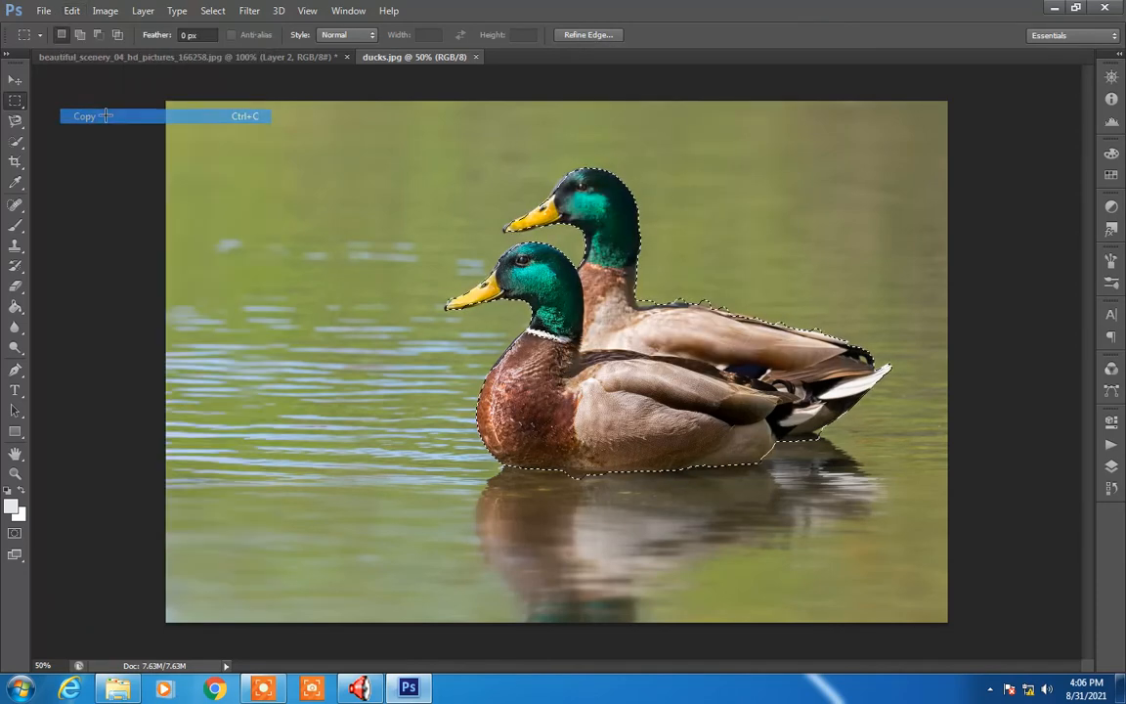
pyautogui.click(186, 57)
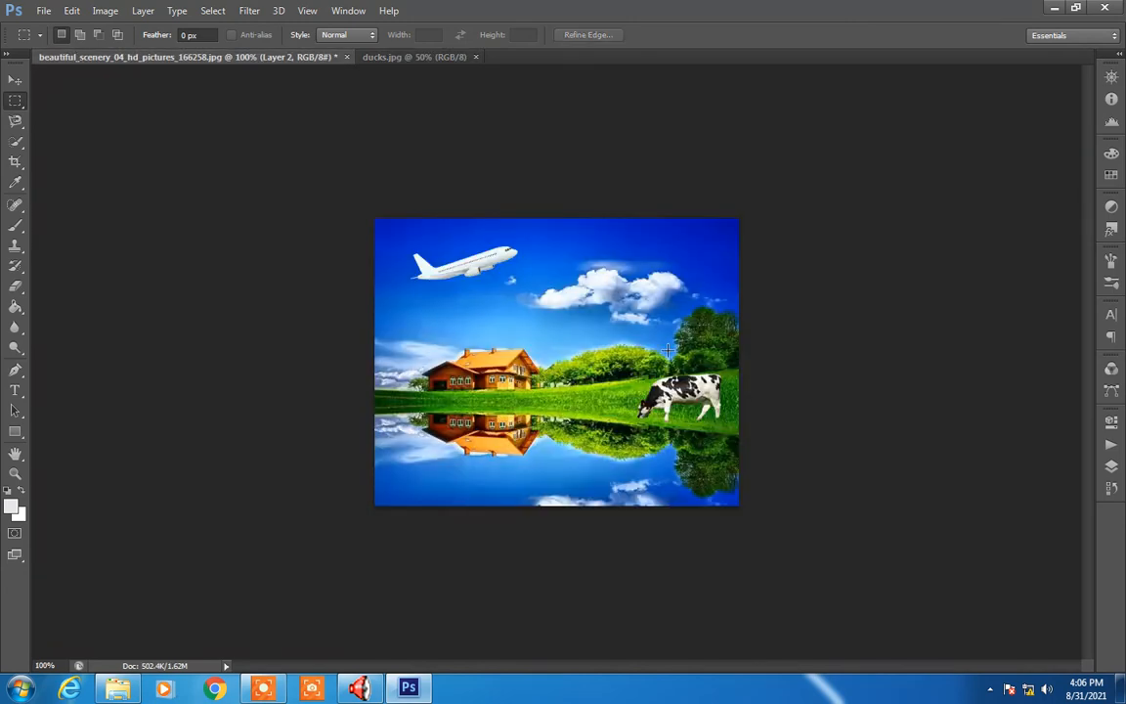
pyautogui.hotkey('ctrl', 'v')
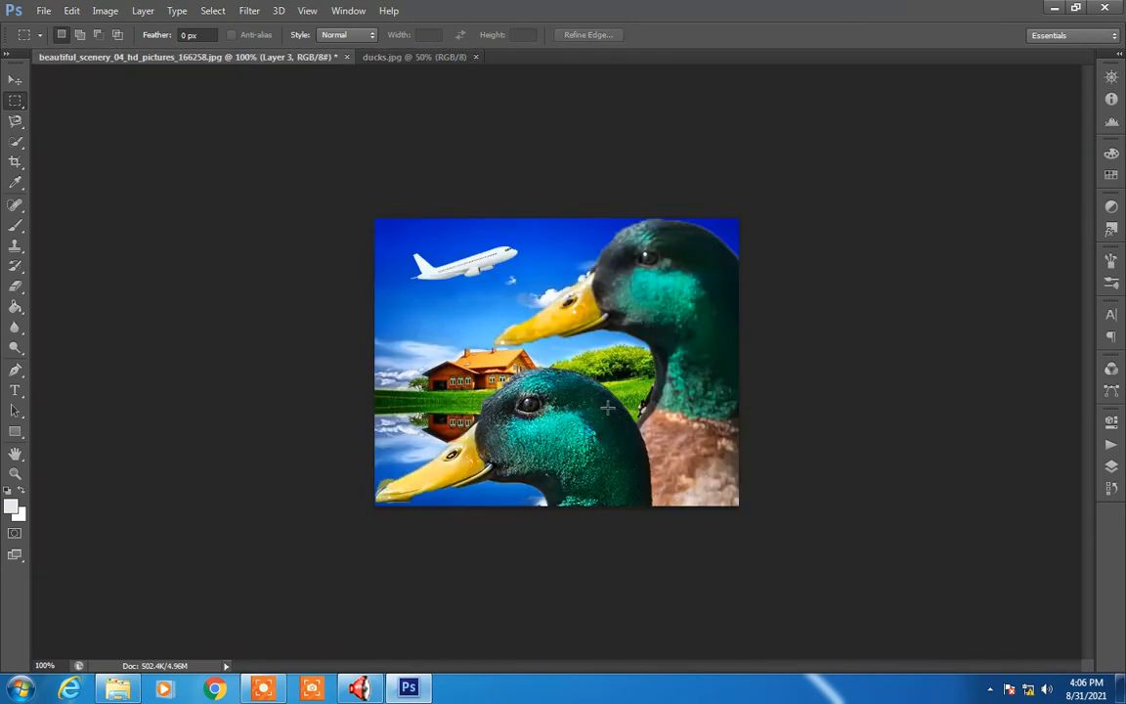
pyautogui.moveTo(547, 434); pyautogui.dragTo(439, 374)
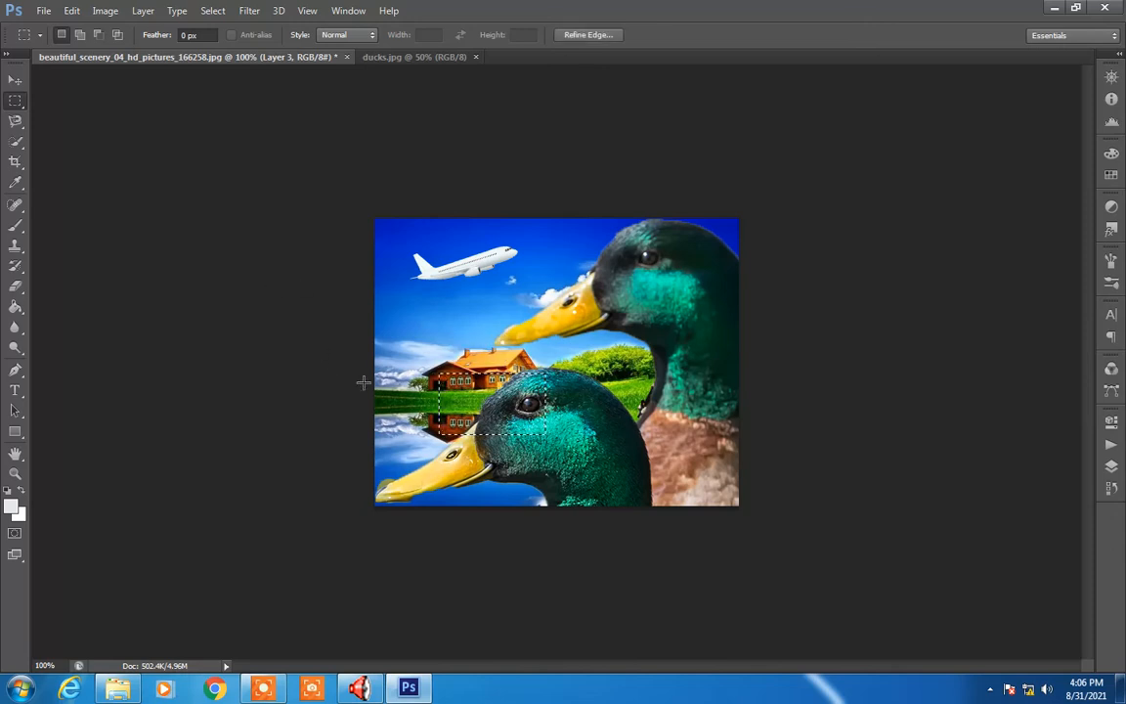
pyautogui.click(15, 82)
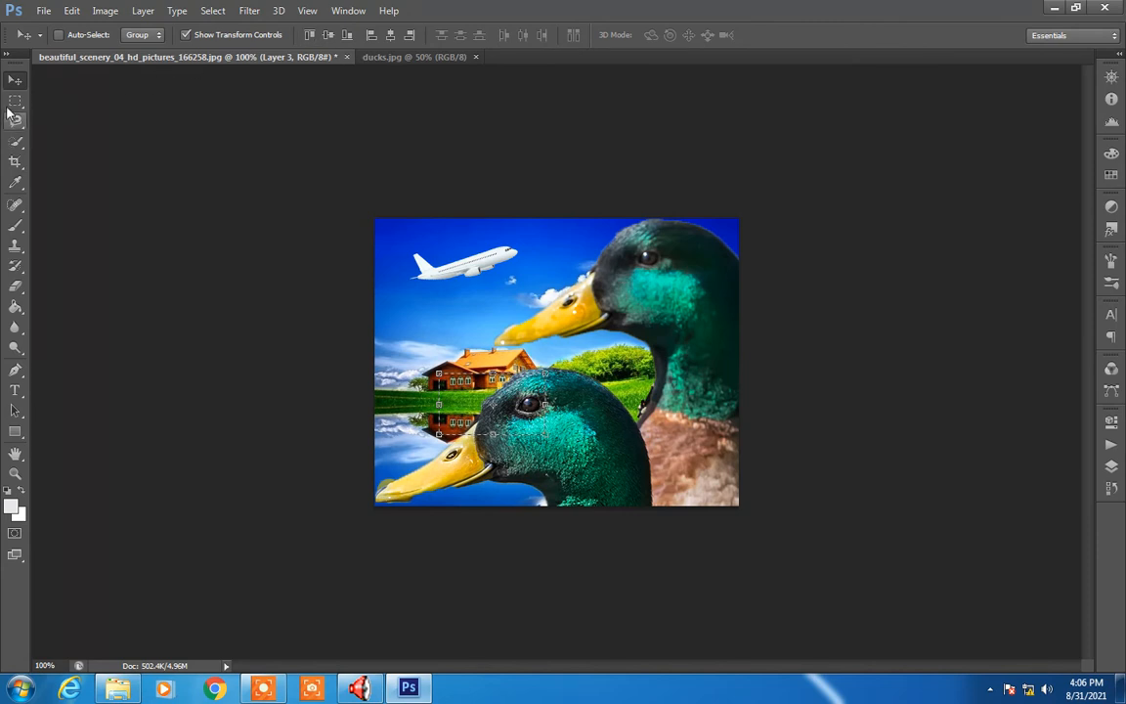
pyautogui.press('m')
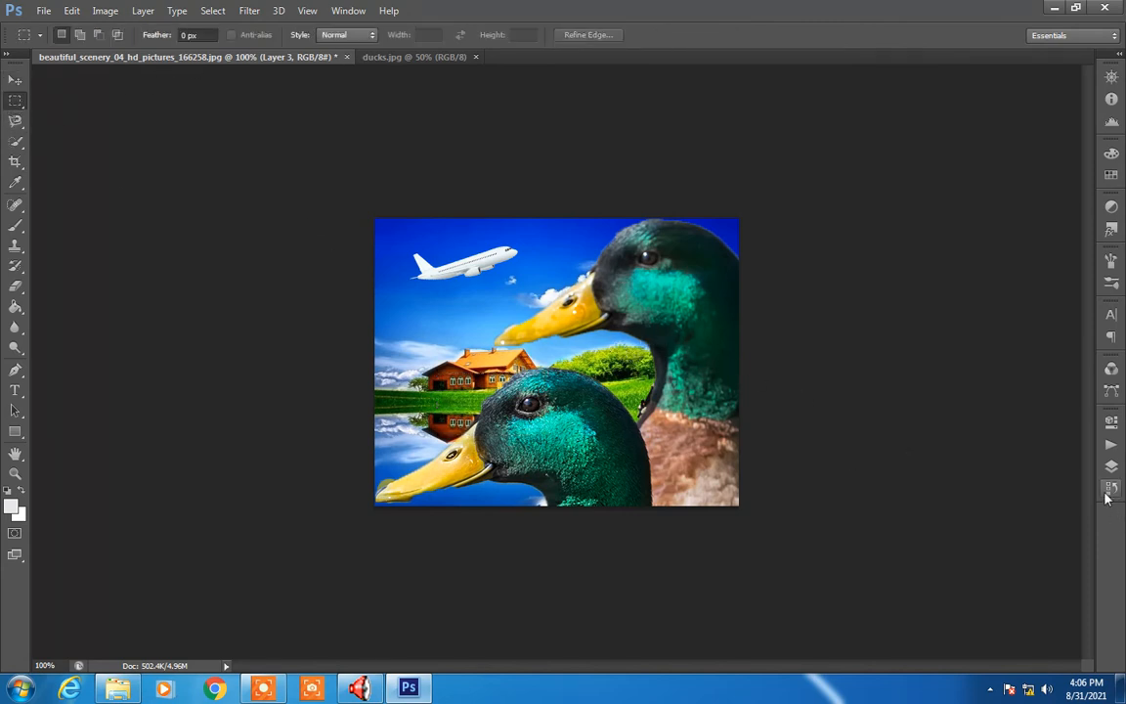
# Scale the pasted ducks layer to about 44% width and 42% height, move it over the scenery, and apply the transformation
pyautogui.press('F7')
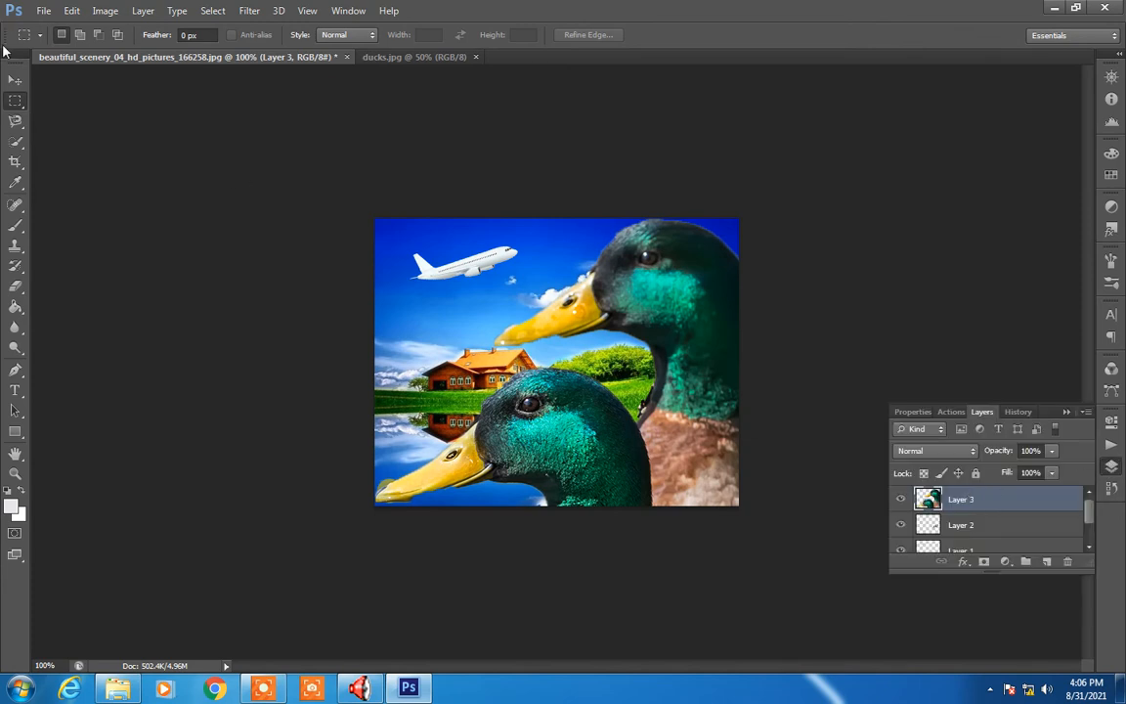
pyautogui.click(15, 79)
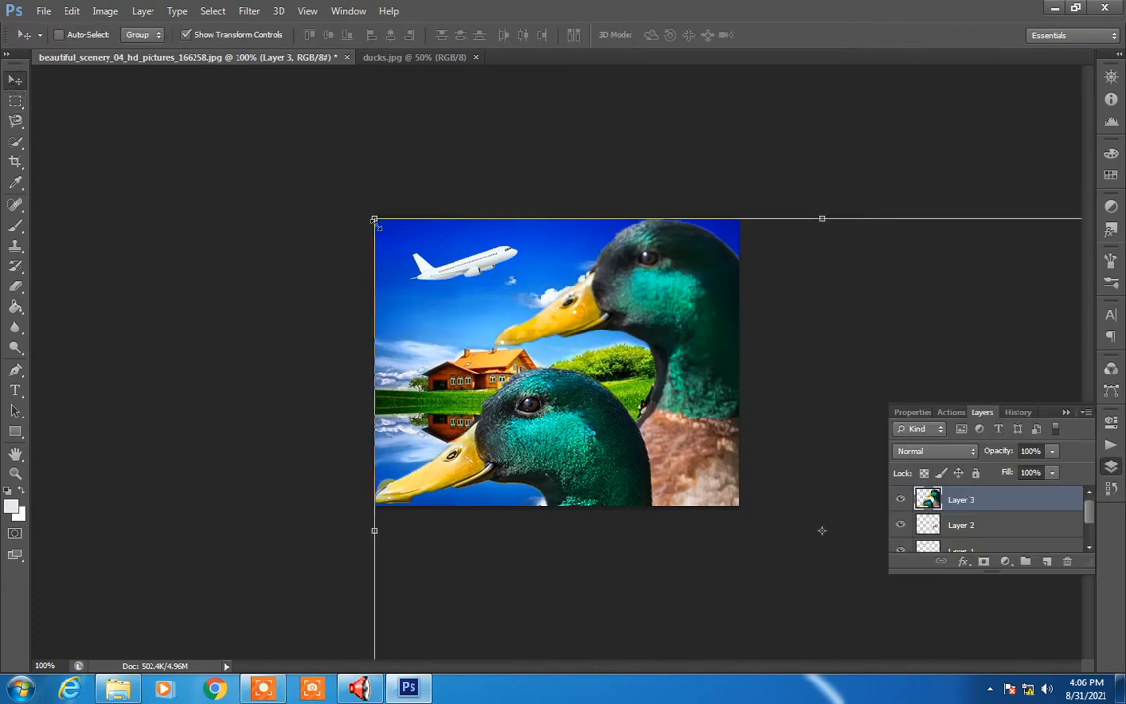
pyautogui.moveTo(384, 216); pyautogui.dragTo(520, 309)
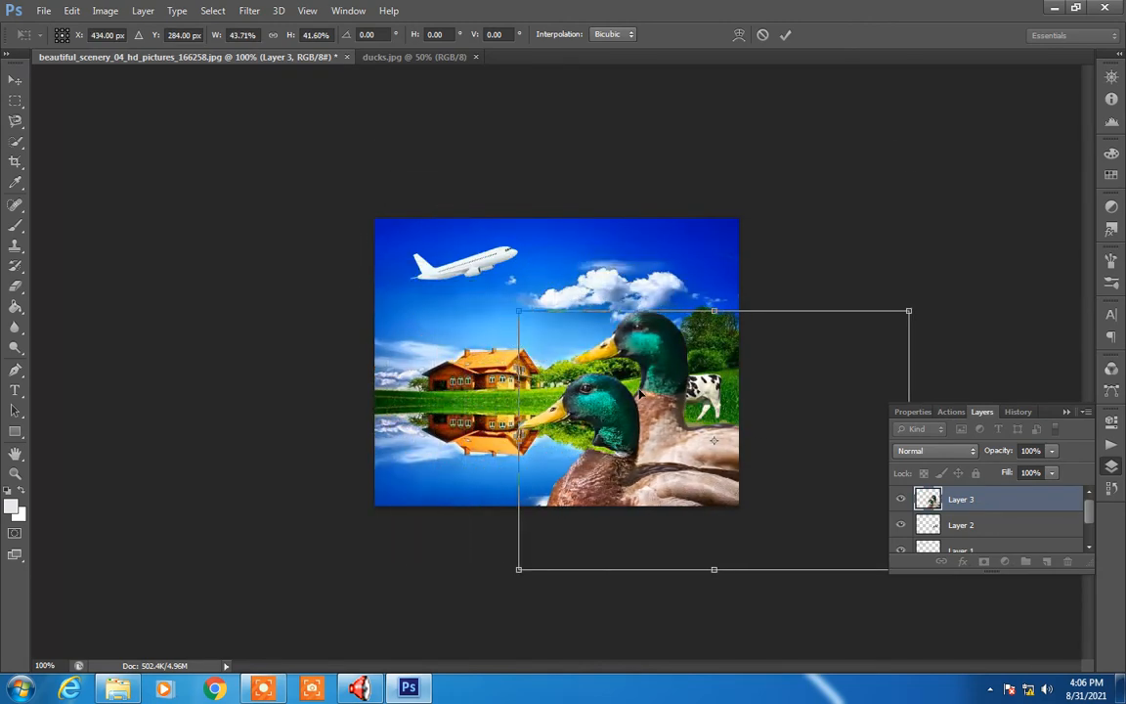
pyautogui.moveTo(606, 391); pyautogui.dragTo(473, 328)
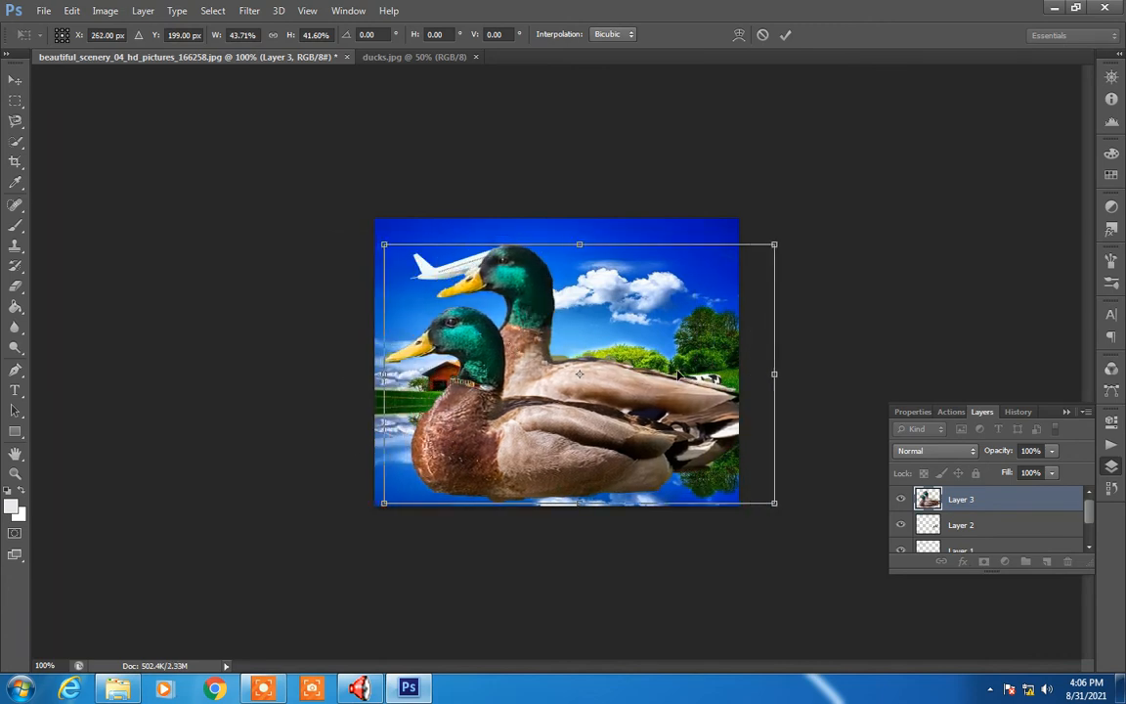
pyautogui.moveTo(577, 379); pyautogui.dragTo(561, 347)
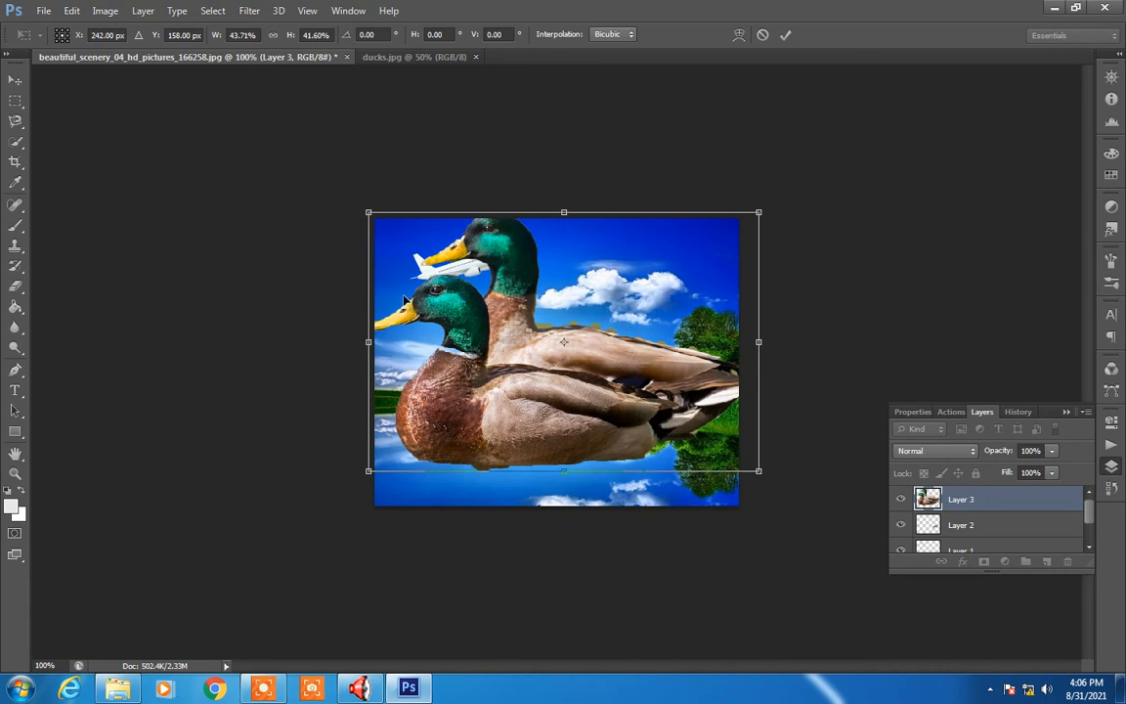
pyautogui.click(18, 287)
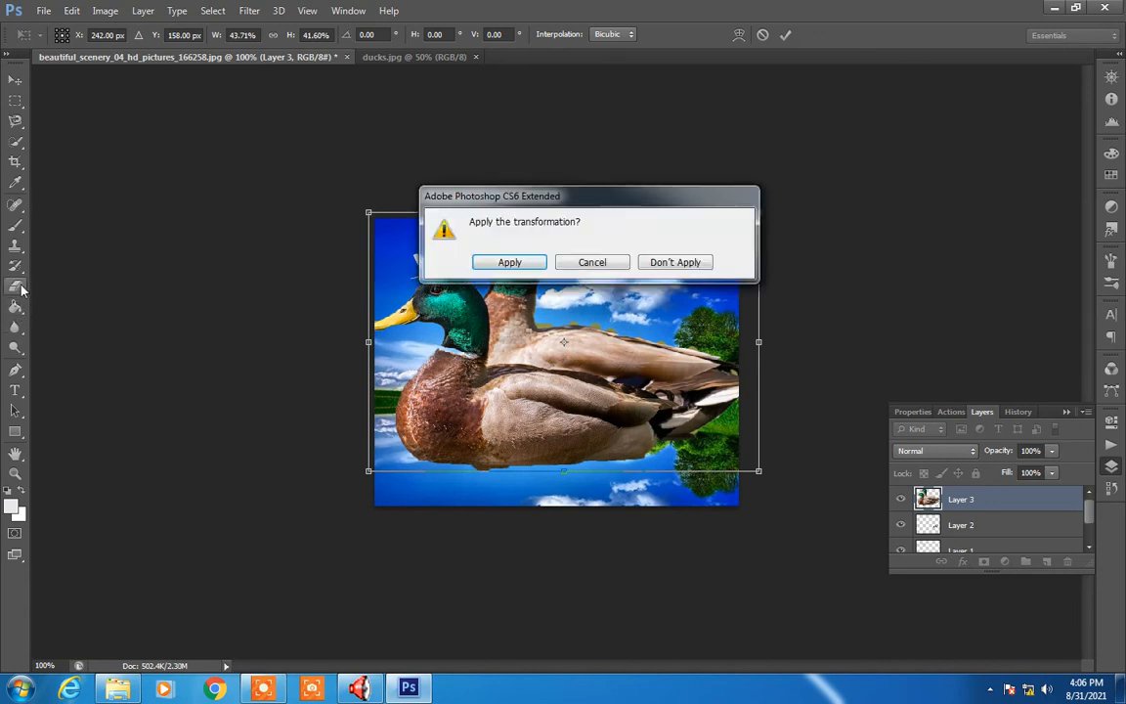
pyautogui.click(508, 263)
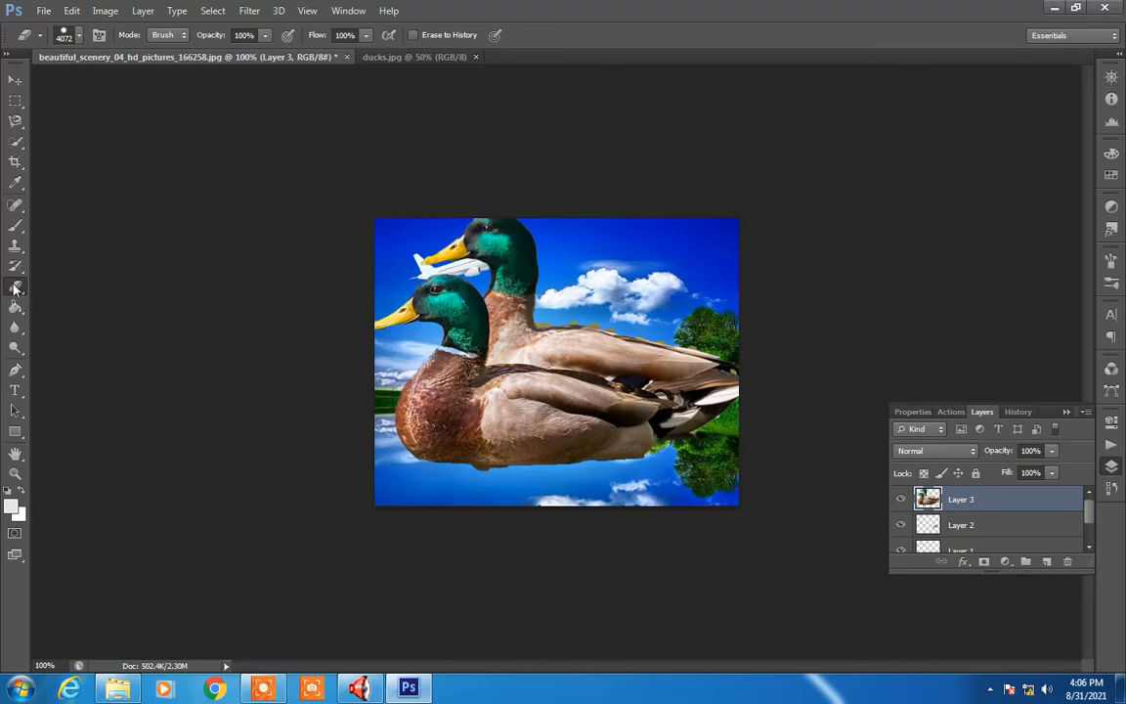
# Erase the leftover background fringe along the ducks' backs and undersides using the Eraser at 29 px with 100% hardness
pyautogui.click(81, 39)
pyautogui.moveTo(96, 86); pyautogui.dragTo(75, 85)
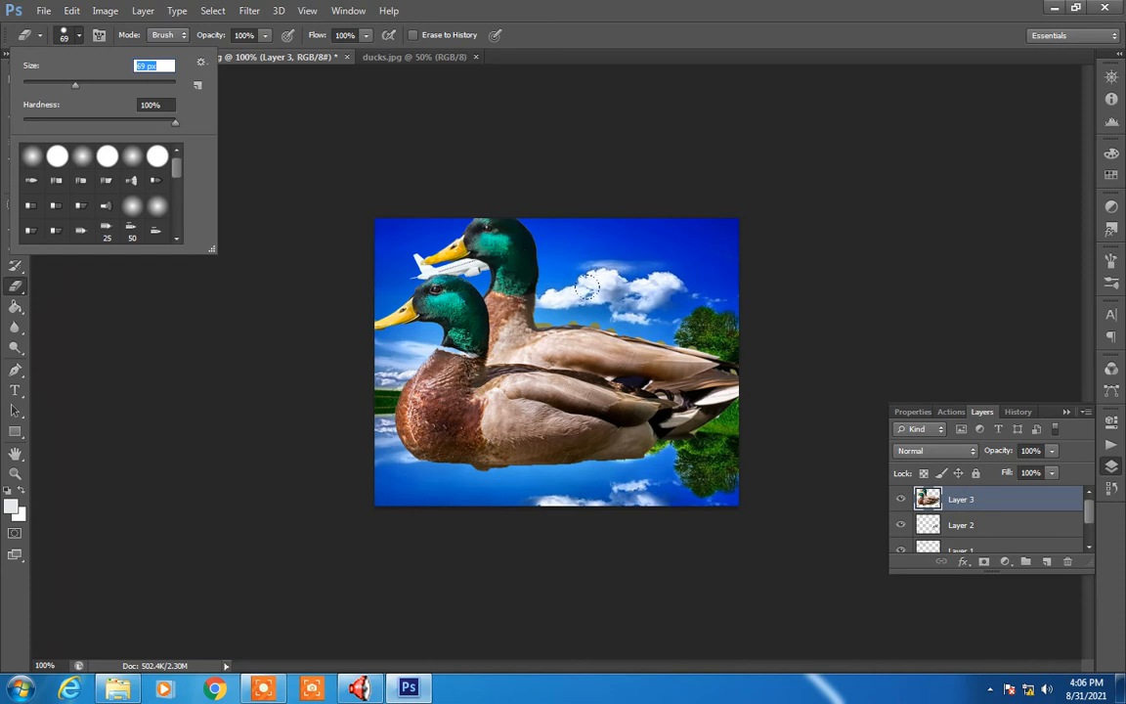
pyautogui.press('Return')
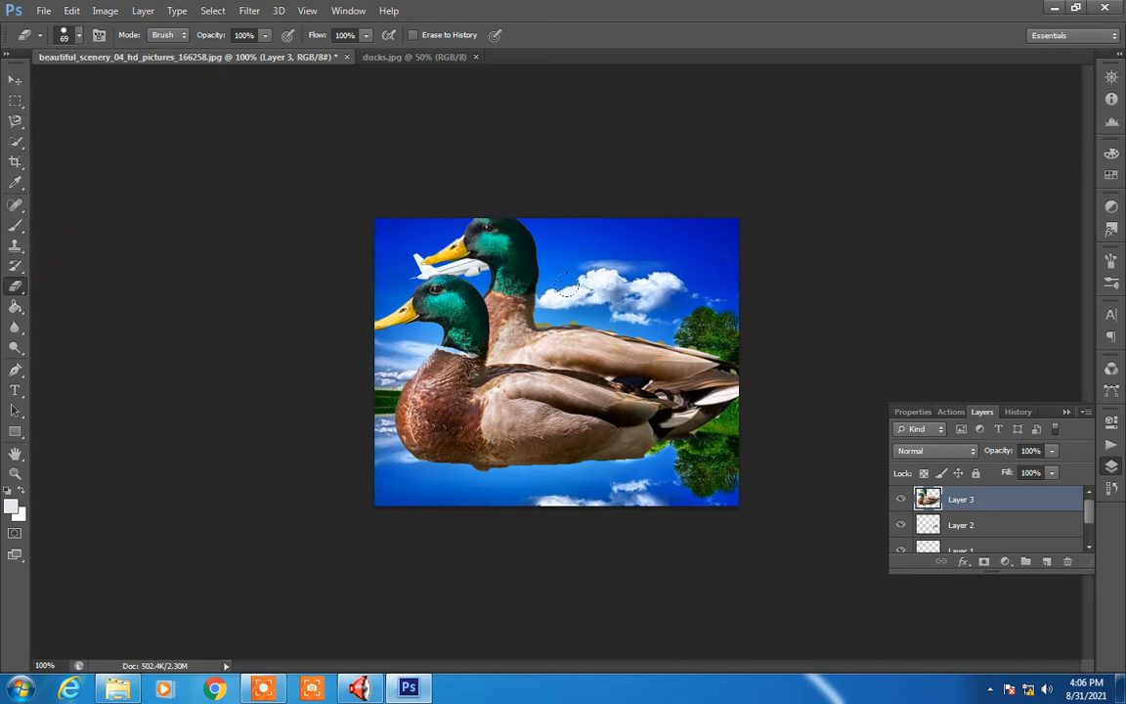
pyautogui.click(82, 38)
pyautogui.click(45, 86)
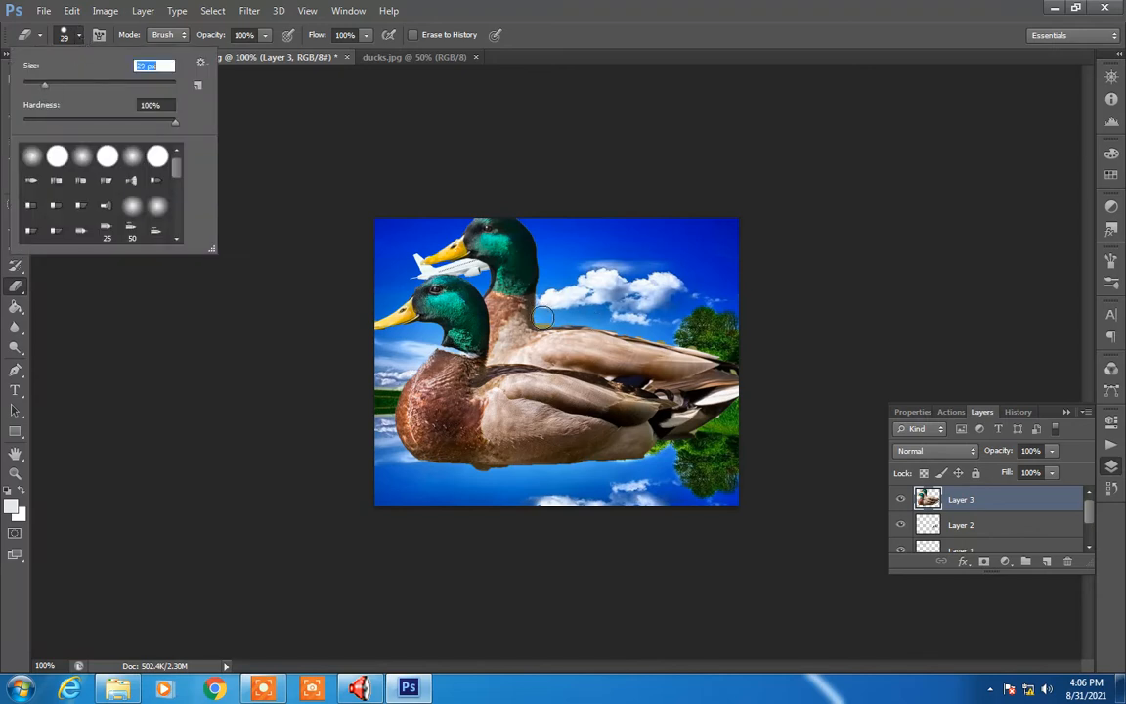
pyautogui.press('Return')
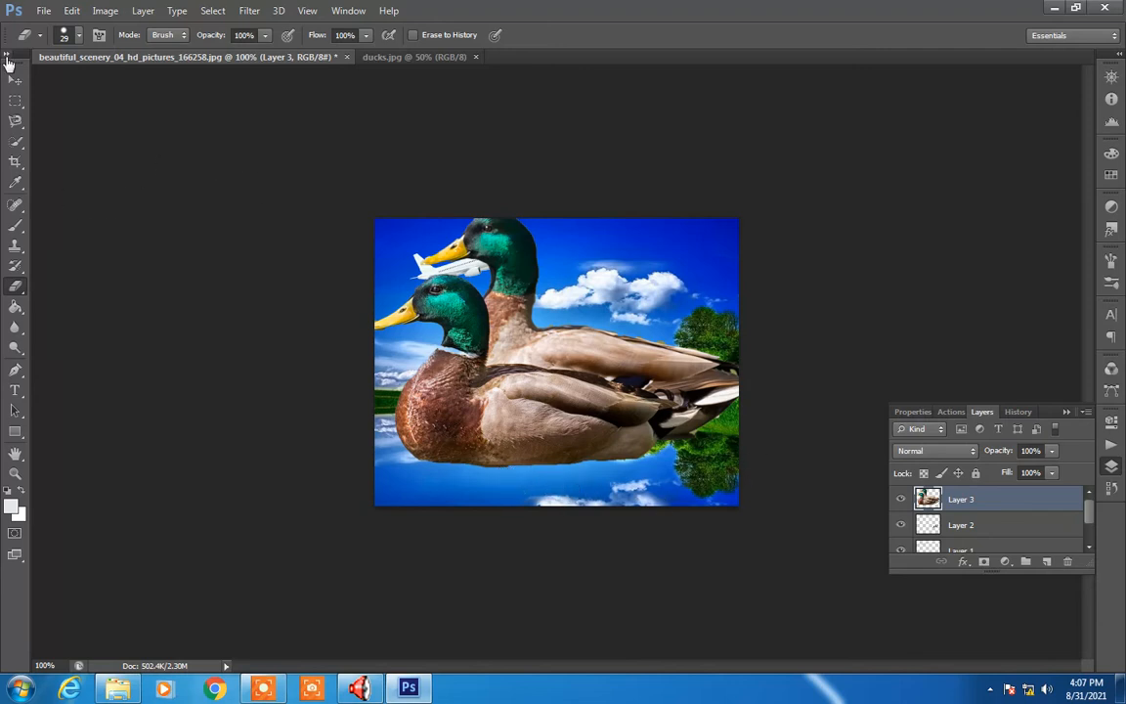
# Scale the ducks layer to about 19% width and 20% height, place it on the water below the house's reflection, and apply the transformation
pyautogui.click(14, 101)
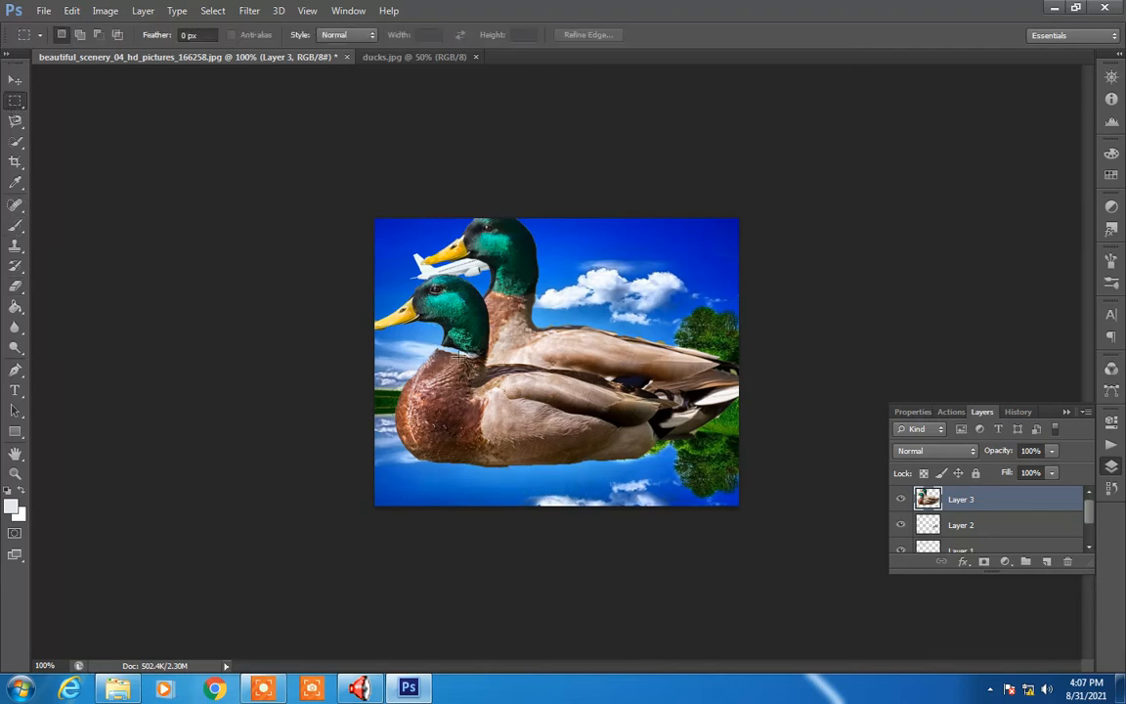
pyautogui.click(14, 80)
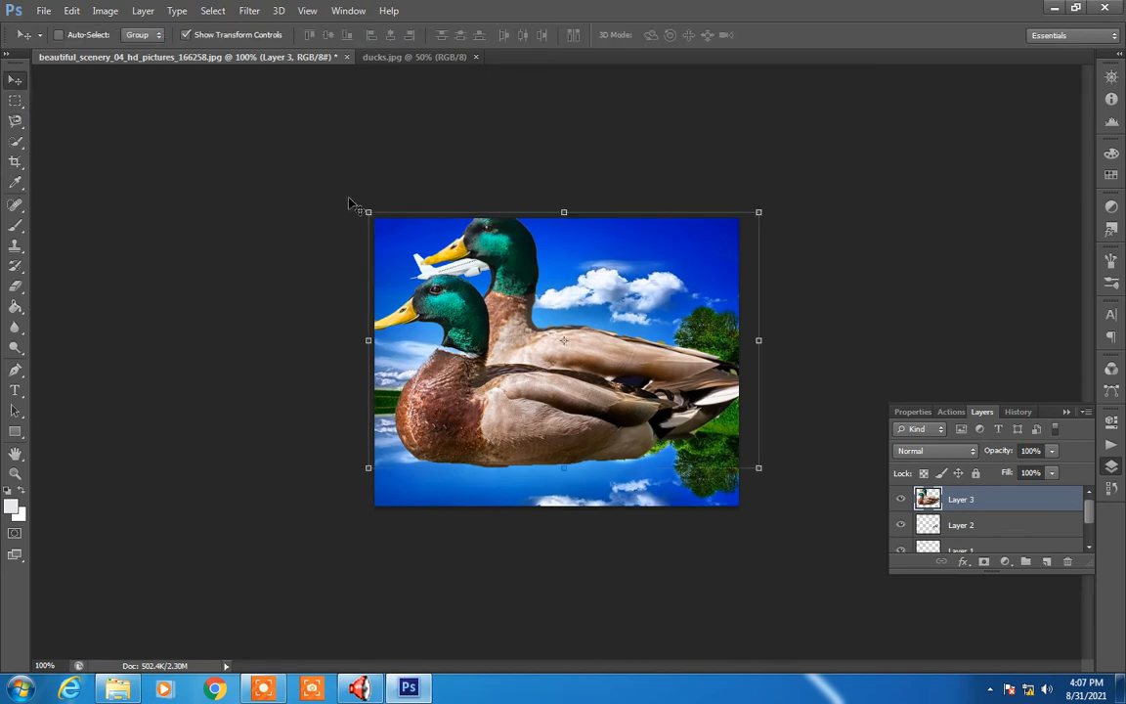
pyautogui.moveTo(365, 212); pyautogui.dragTo(619, 383)
pyautogui.moveTo(666, 457); pyautogui.dragTo(482, 498)
pyautogui.moveTo(570, 427); pyautogui.dragTo(450, 482)
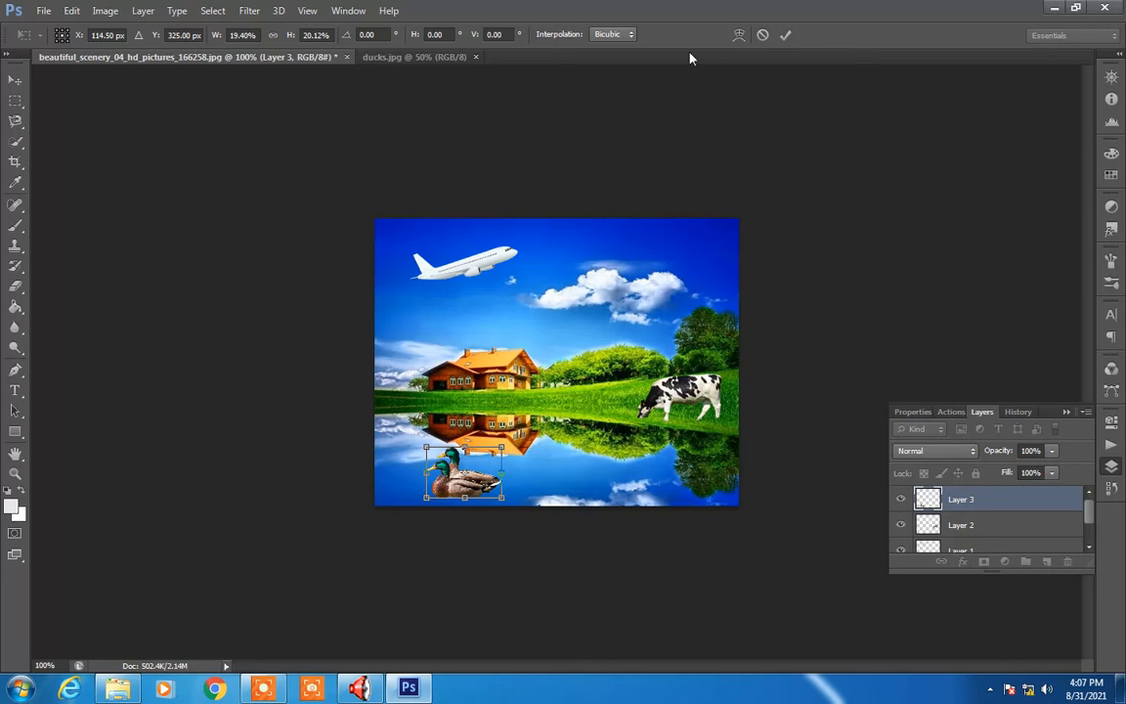
pyautogui.click(783, 36)
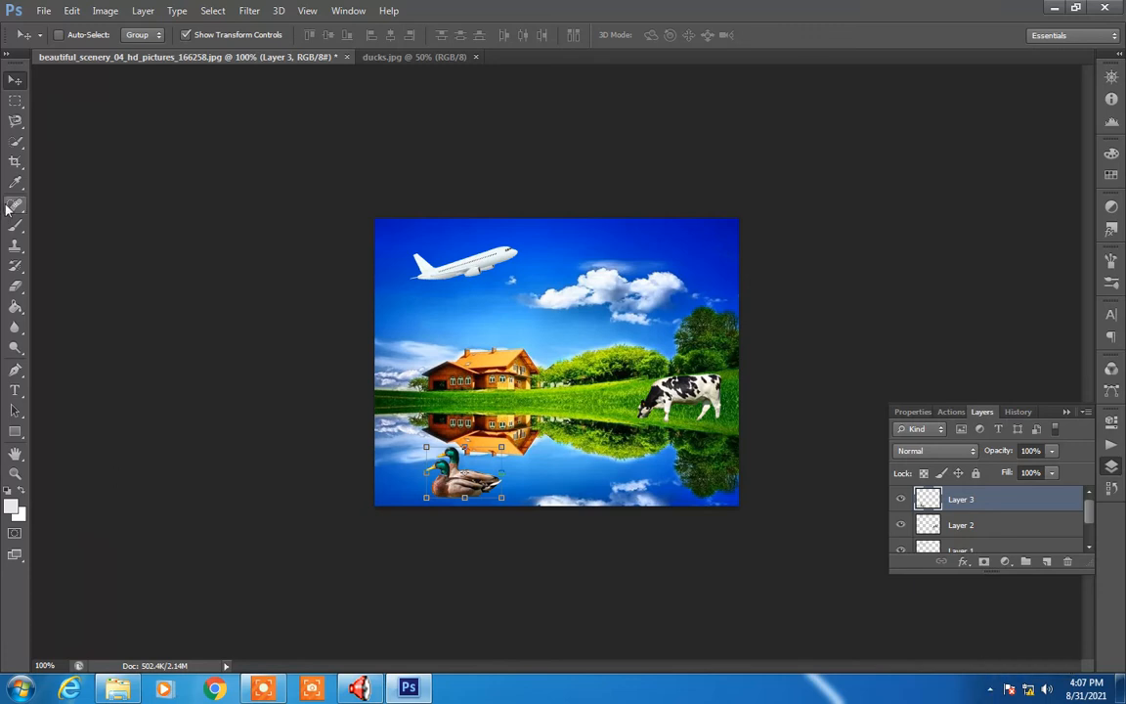
pyautogui.click(263, 689)
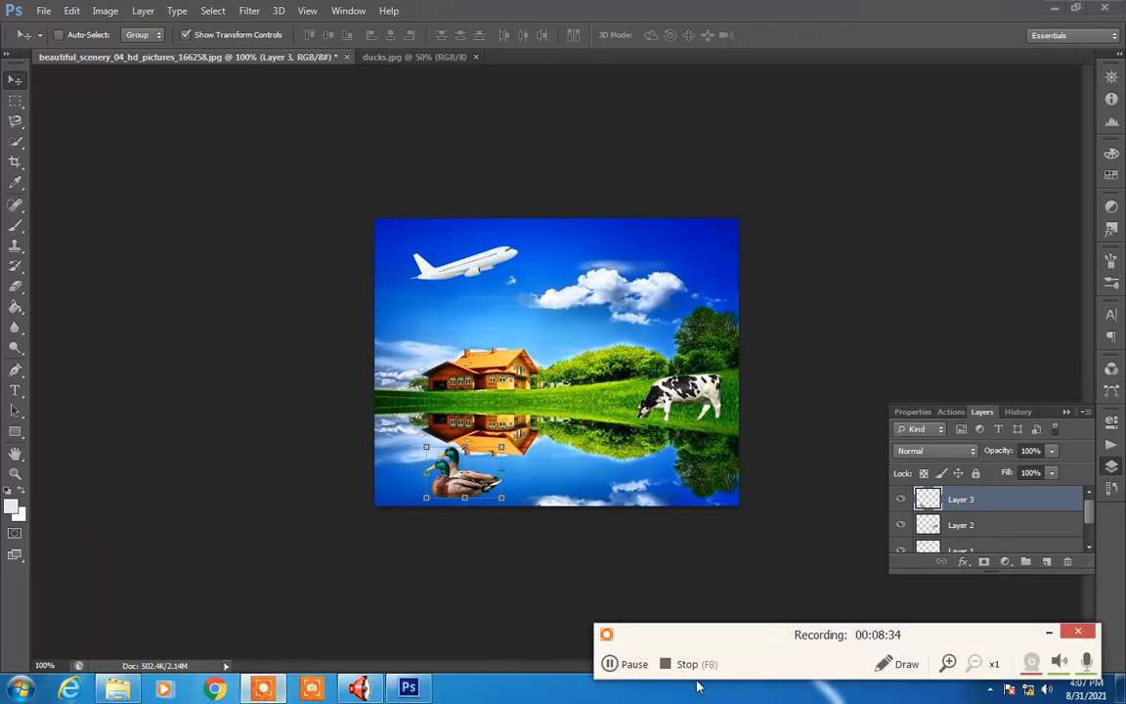